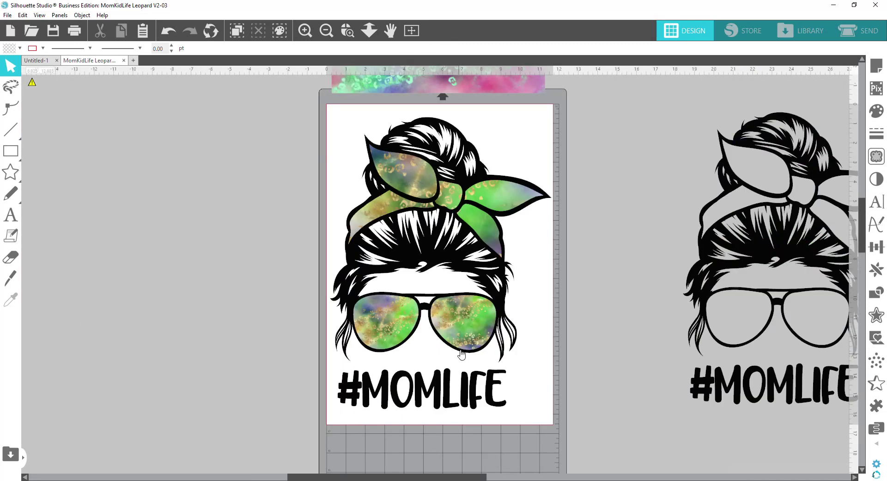
Open the right #MOMLIFE artwork and the left head for point editing to compare their edit points.
left_click_drag(650, 331, 162, 361)
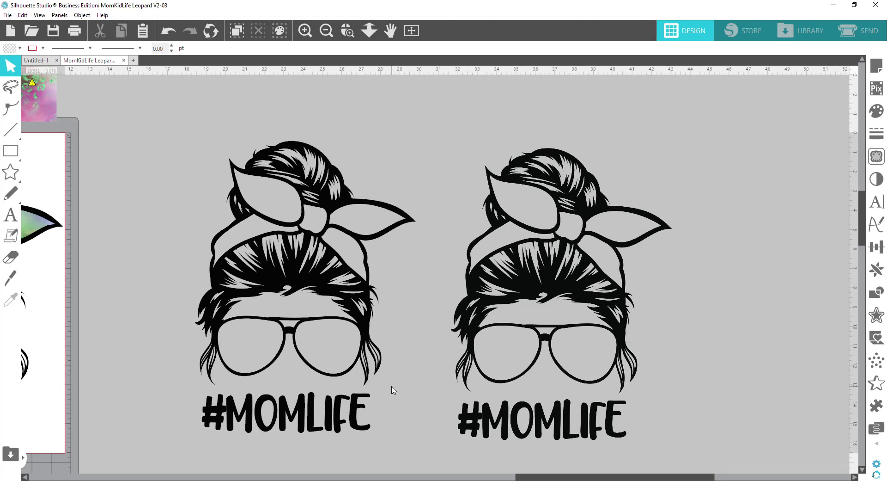
double_click(556, 290)
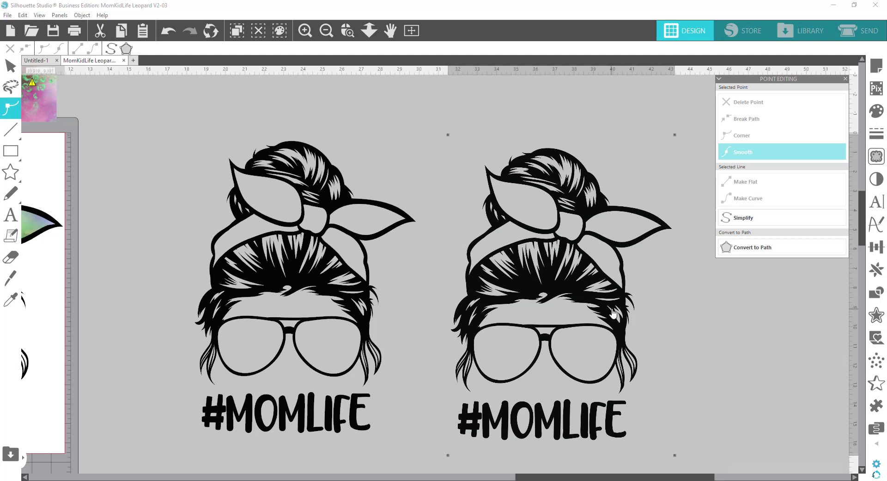
left_click(279, 274)
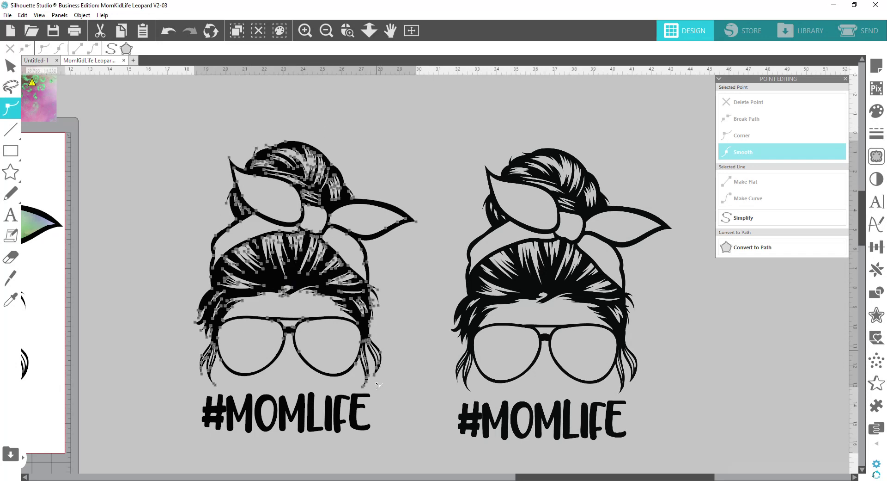
Group the left head with its #MOMLIFE text and ungroup the pair again.
left_click(353, 144)
left_click(347, 413)
right_click(332, 349)
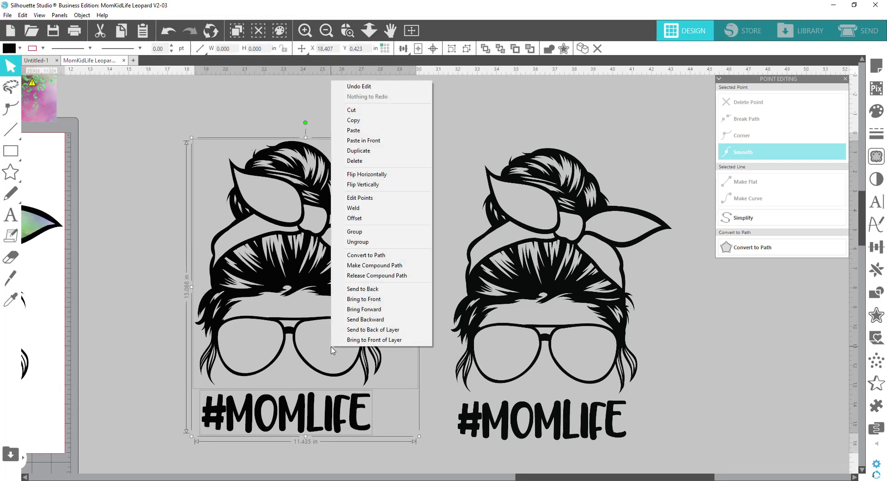
left_click(351, 231)
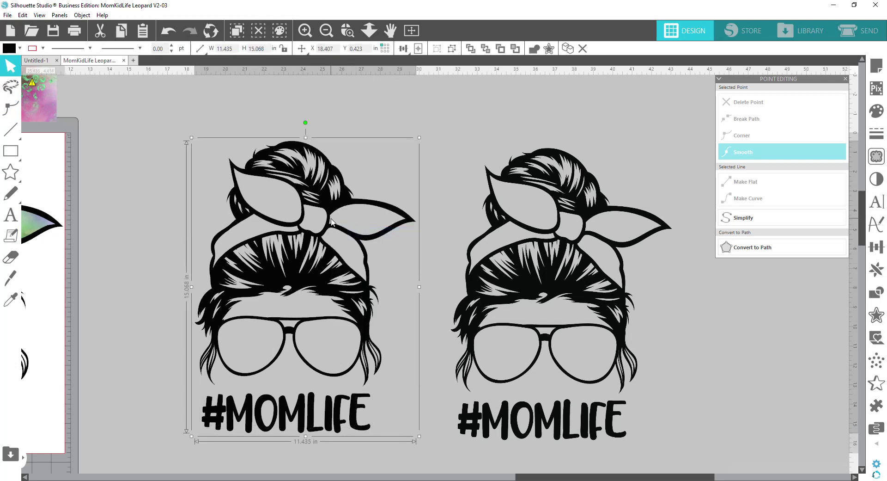
right_click(315, 209)
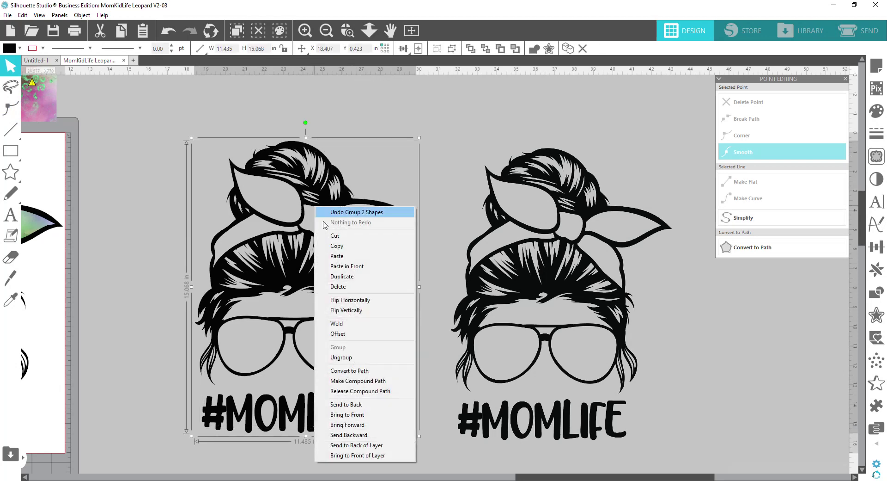
left_click(347, 357)
Recheck the left head's edit points against the right artwork in point editing.
left_click(365, 204)
double_click(348, 202)
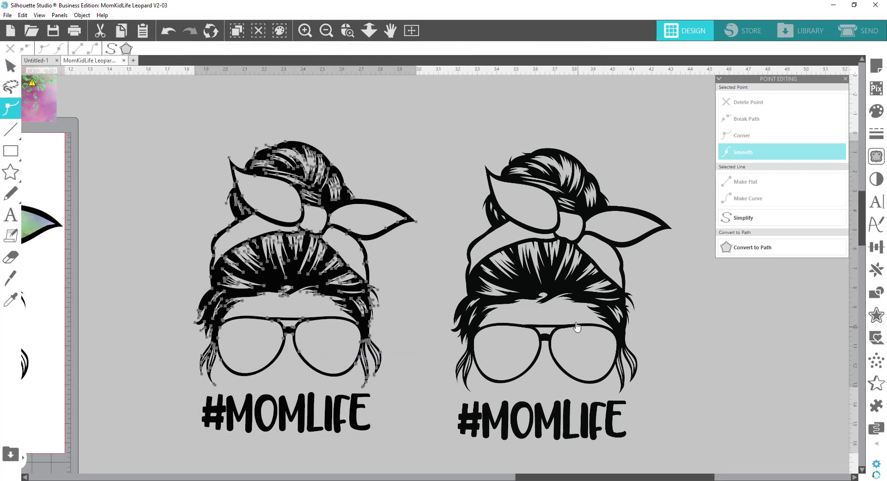
left_click(551, 281)
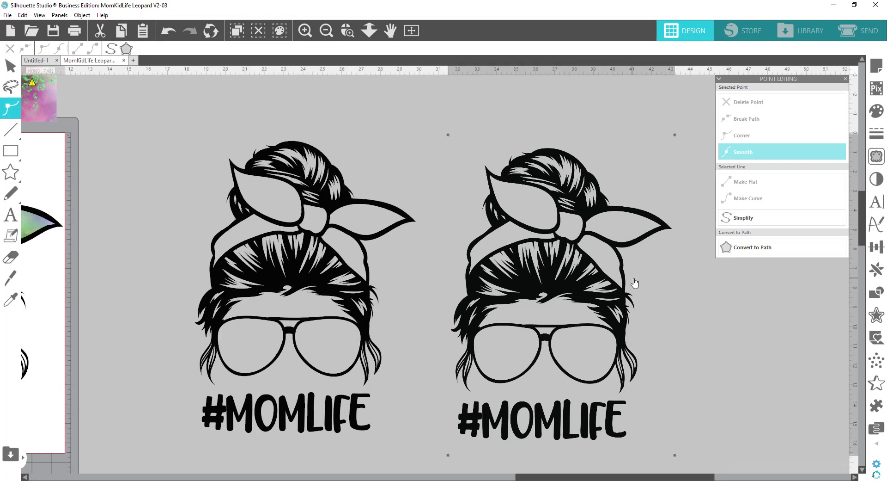
Trace the whole right #MOMLIFE image with the standard Trace style and move the source image off the tracing.
left_click(876, 157)
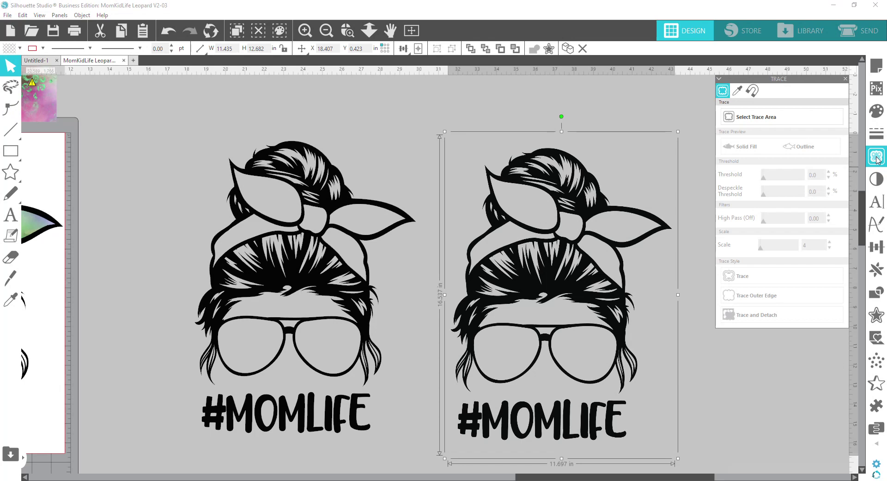
left_click(760, 119)
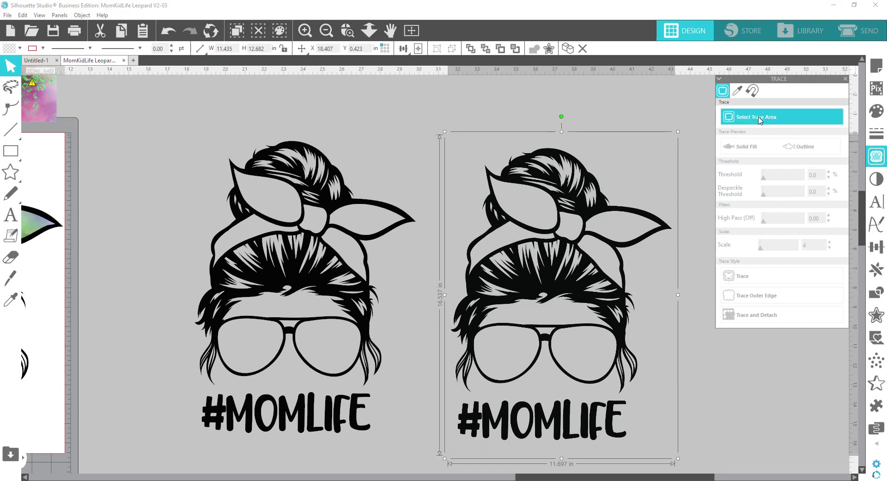
mouse_move(439, 134)
left_mouse_down()
mouse_move(573, 270)
mouse_move(675, 437)
mouse_move(682, 464)
left_mouse_up()
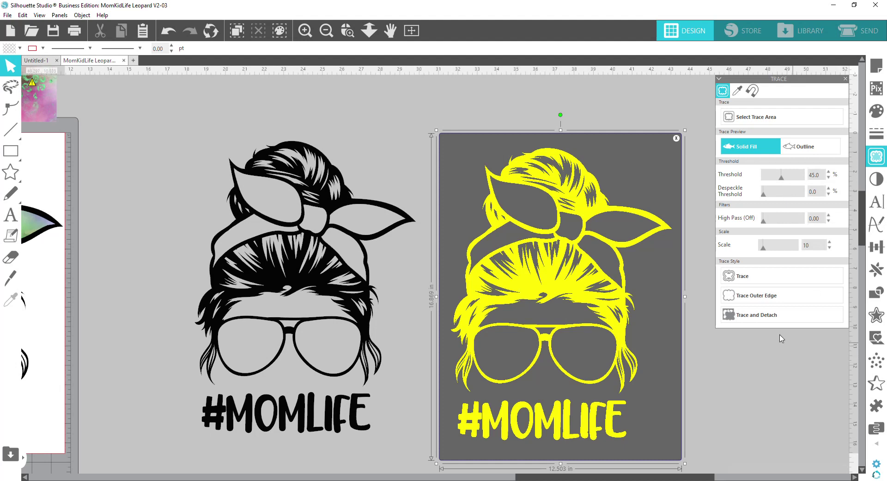
left_click(764, 277)
left_click_drag(551, 283, 850, 287)
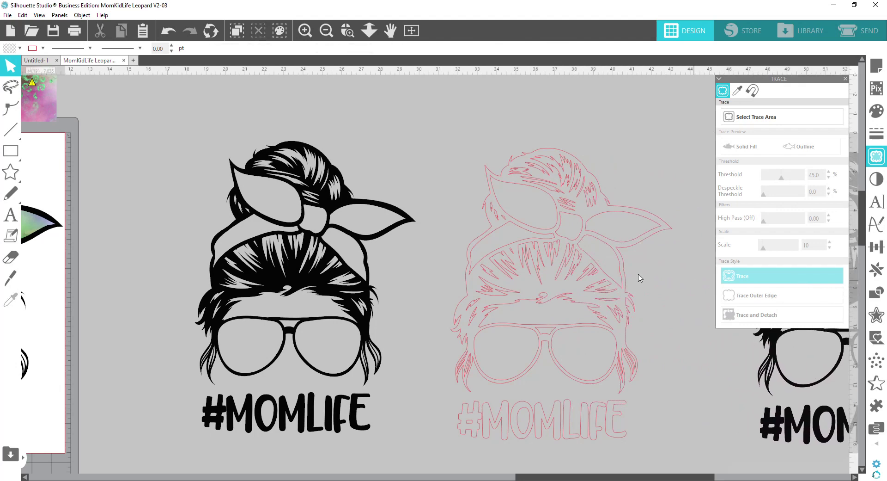
Fill the traced design with black and make its line color transparent.
left_click(571, 247)
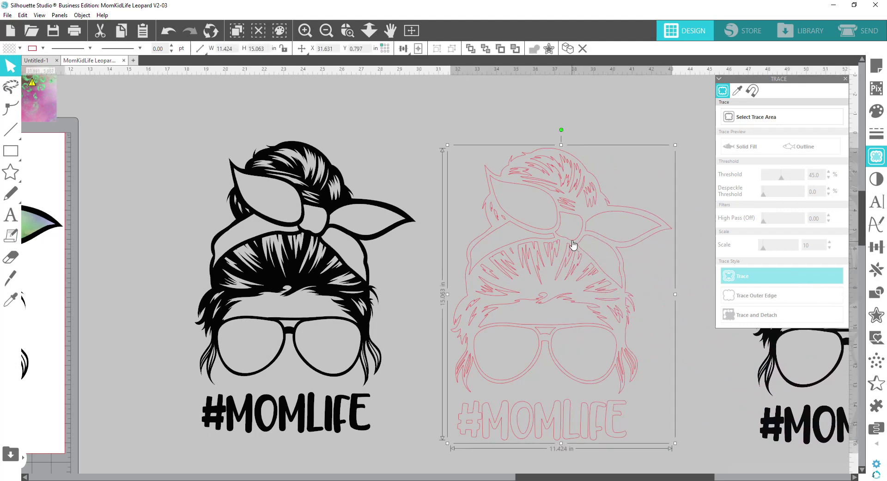
left_click(19, 48)
left_click(131, 90)
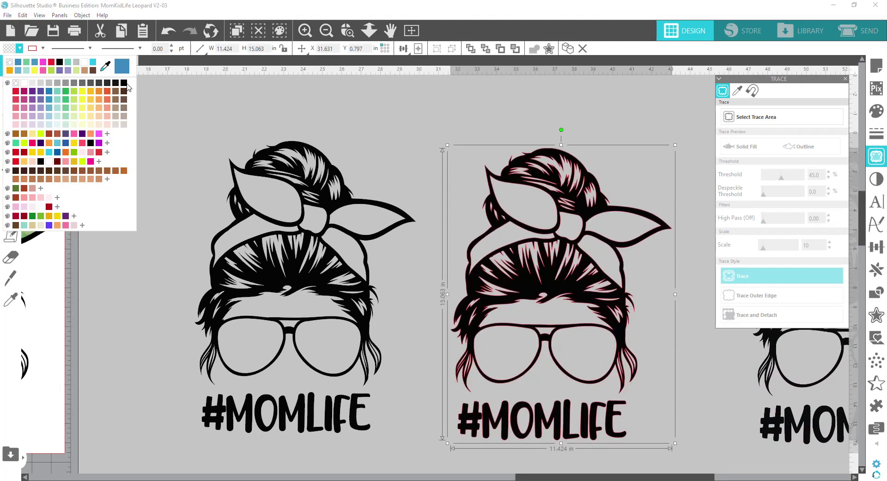
left_click(42, 48)
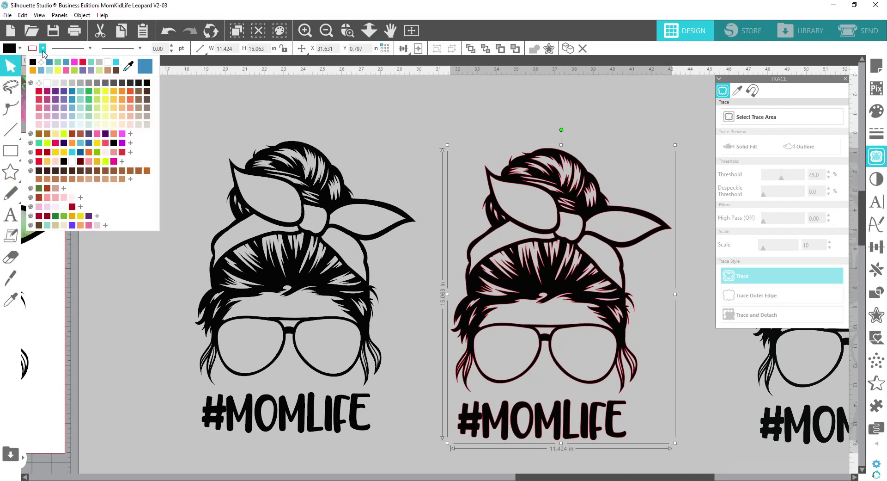
left_click(40, 84)
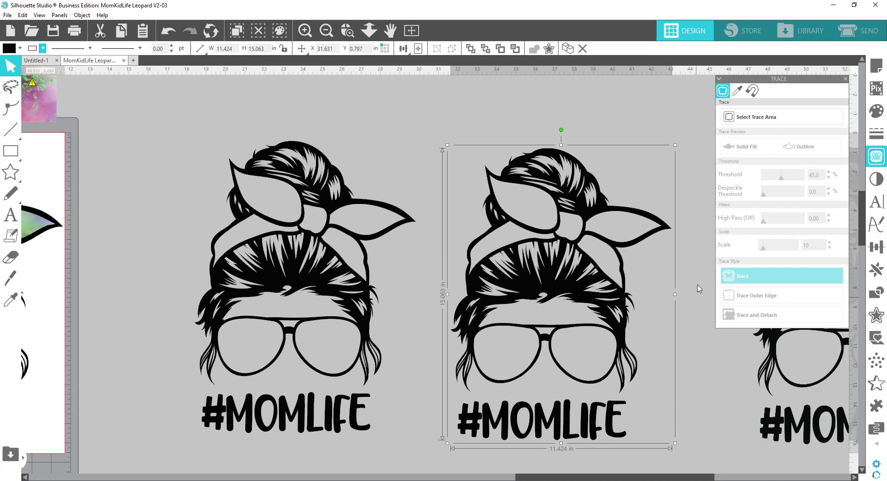
Release the traced design's compound path and set its pieces' line color to red.
right_click(566, 287)
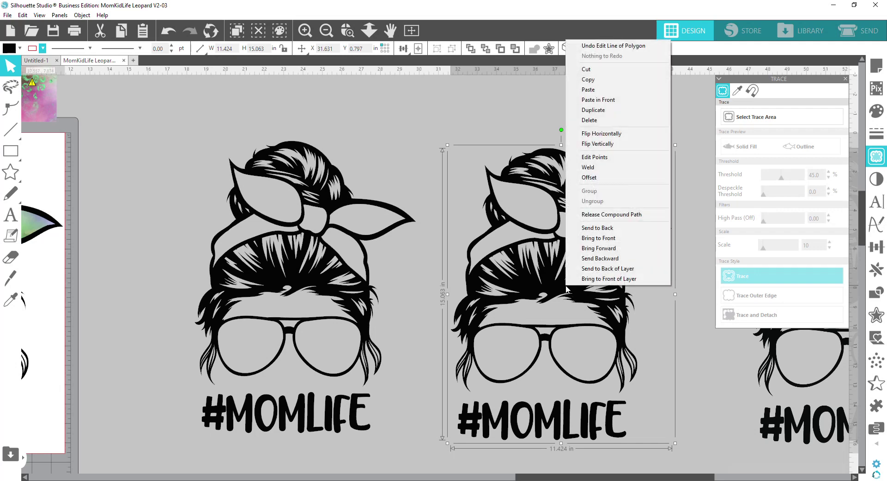
left_click(601, 215)
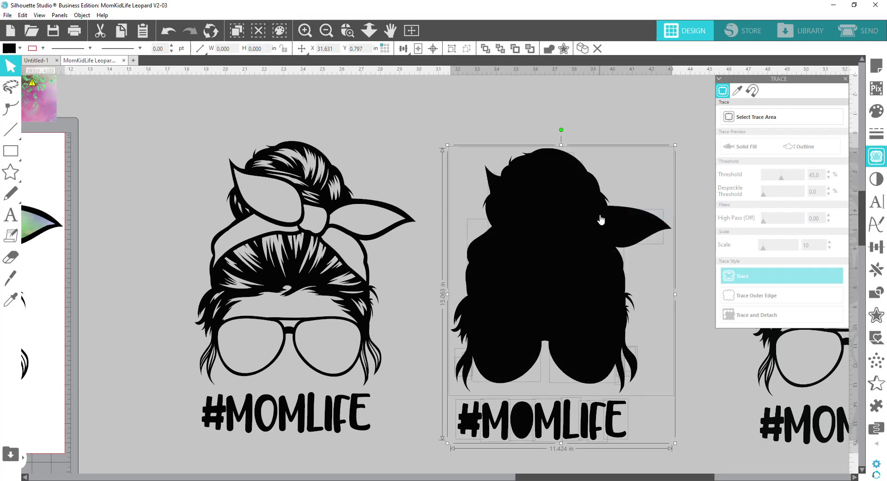
left_click(43, 49)
left_click(40, 92)
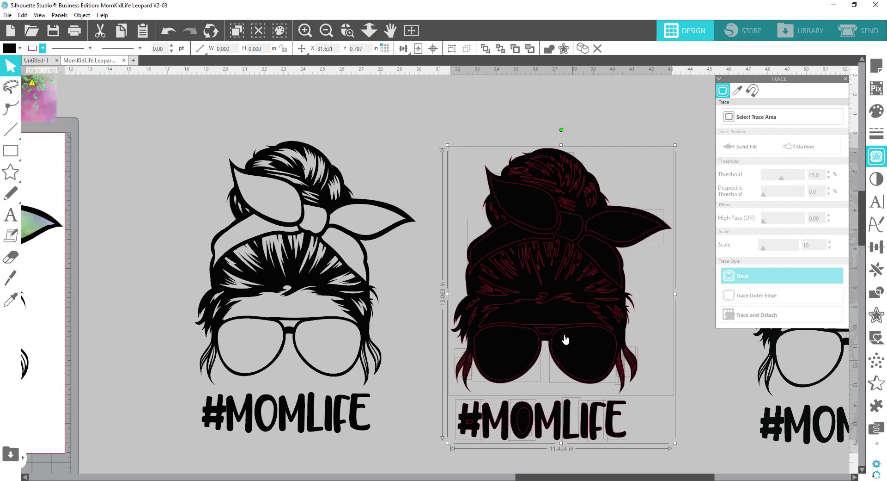
left_click(397, 127)
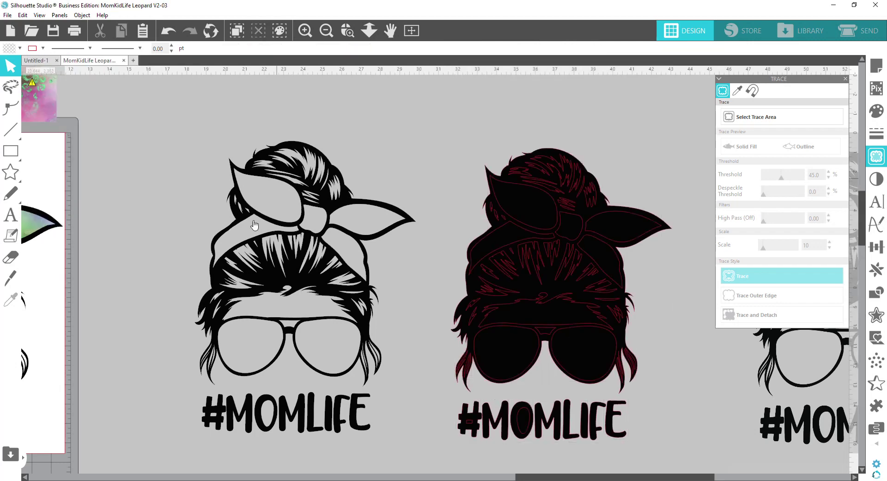
Set the left head's line color to red and release its compound path.
left_click(256, 263)
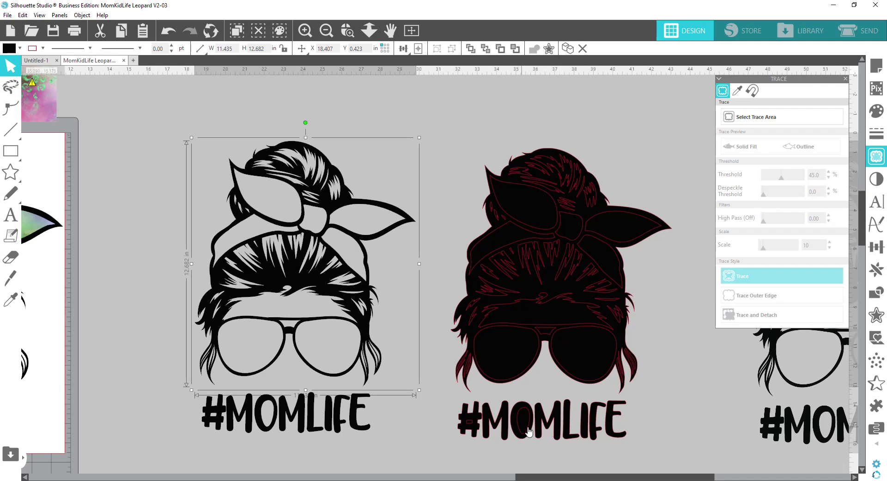
left_click(43, 48)
left_click(43, 94)
right_click(276, 159)
left_click(339, 334)
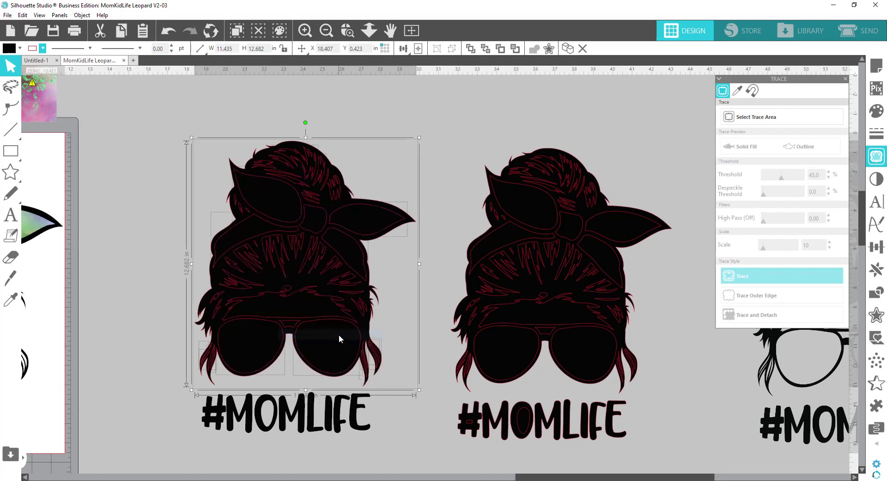
left_click(427, 129)
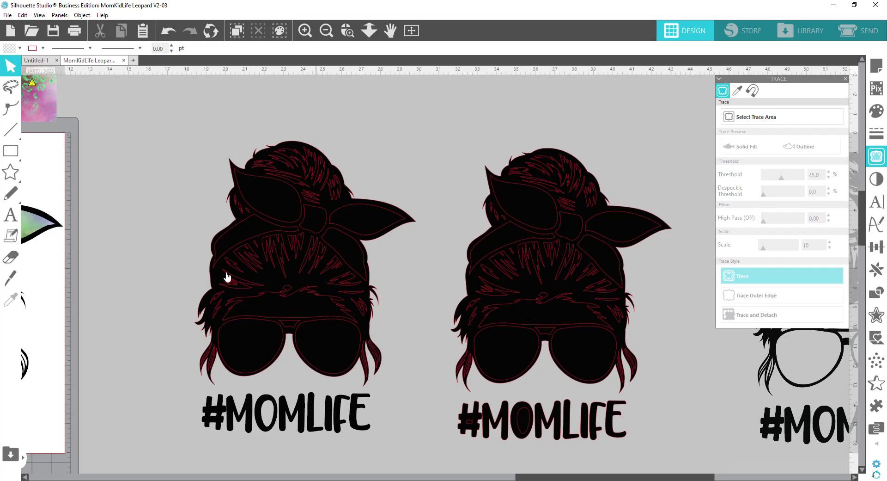
Move the left head pieces and their #MOMLIFE text down, clear of the traced design.
left_click(369, 352)
left_click_drag(378, 383, 274, 303)
scroll(317, 355, "down", 2)
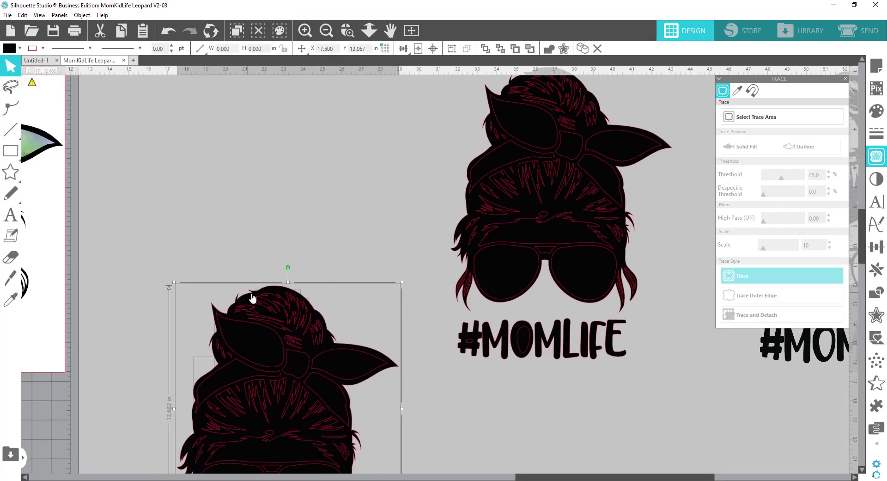
left_click_drag(180, 280, 333, 342)
left_click_drag(287, 217, 352, 393)
scroll(495, 253, "up", 7)
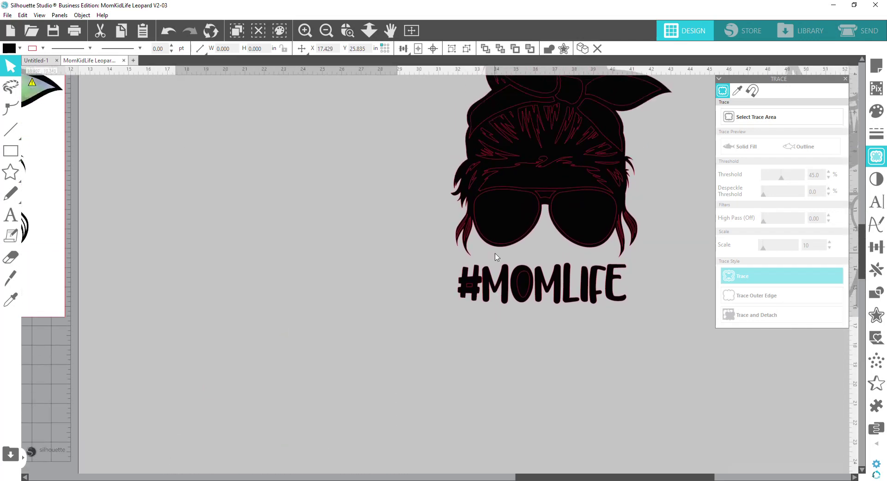
Select all pieces of the released traced design and move them left, away from the source image.
left_click_drag(697, 301, 620, 311)
left_click(565, 399)
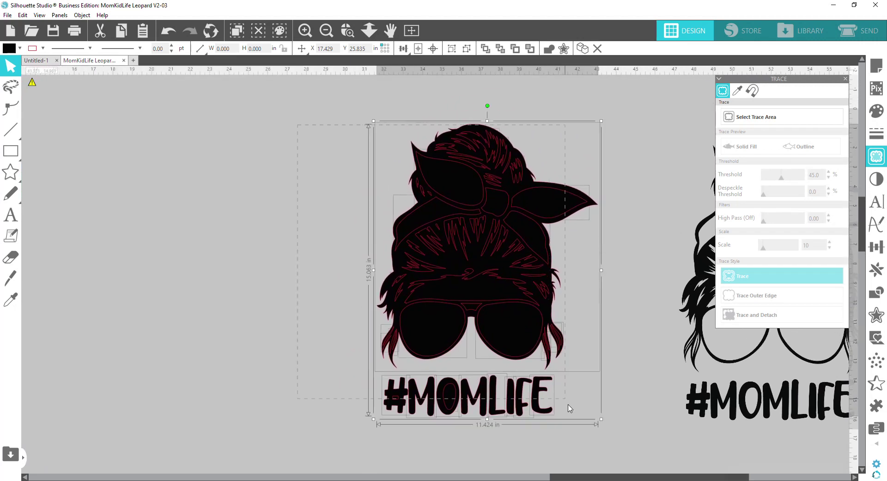
left_click_drag(534, 323, 435, 315)
left_click(525, 317)
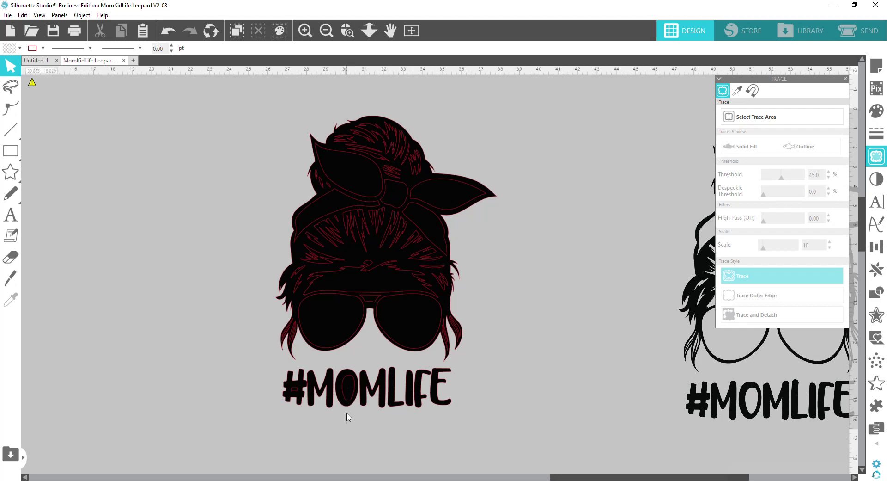
Make compound paths from the letter O and from the hashtag so their inner shapes are cut out.
left_click(348, 396)
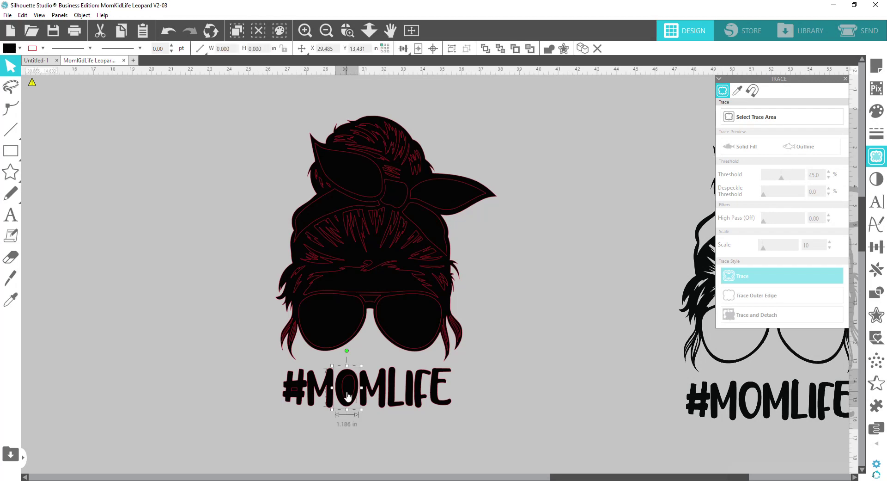
right_click(348, 396)
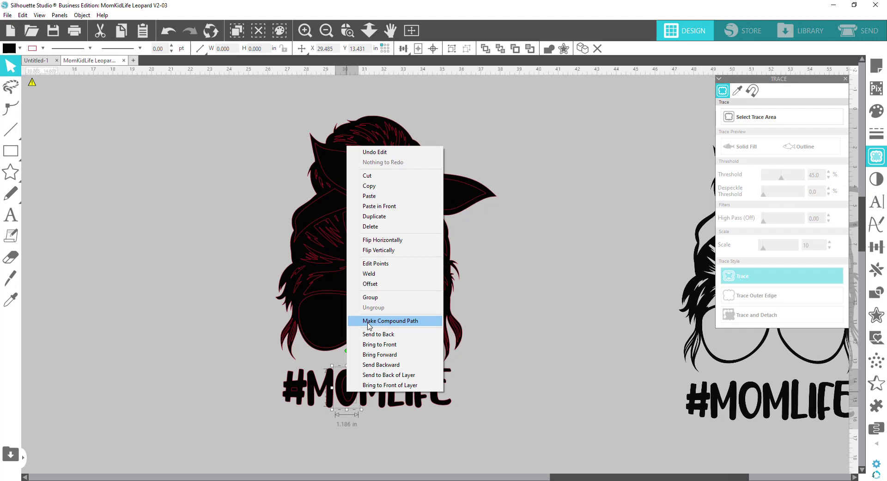
left_click(368, 320)
left_click(293, 382)
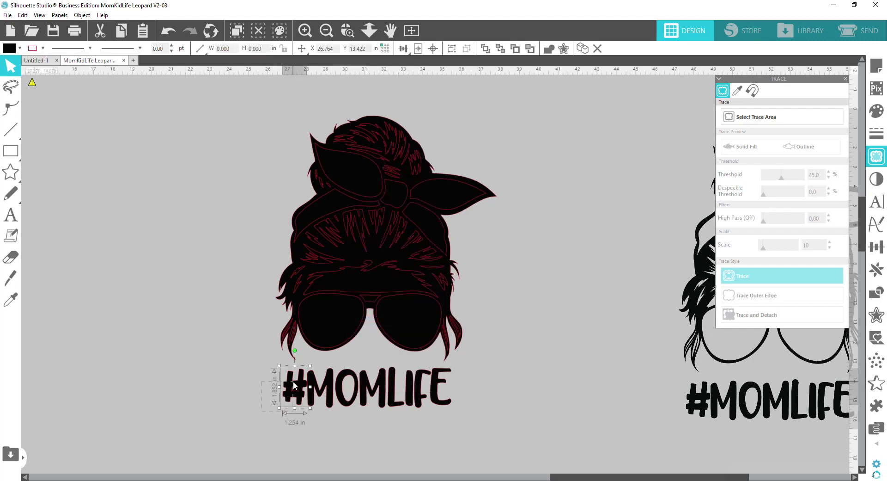
right_click(297, 381)
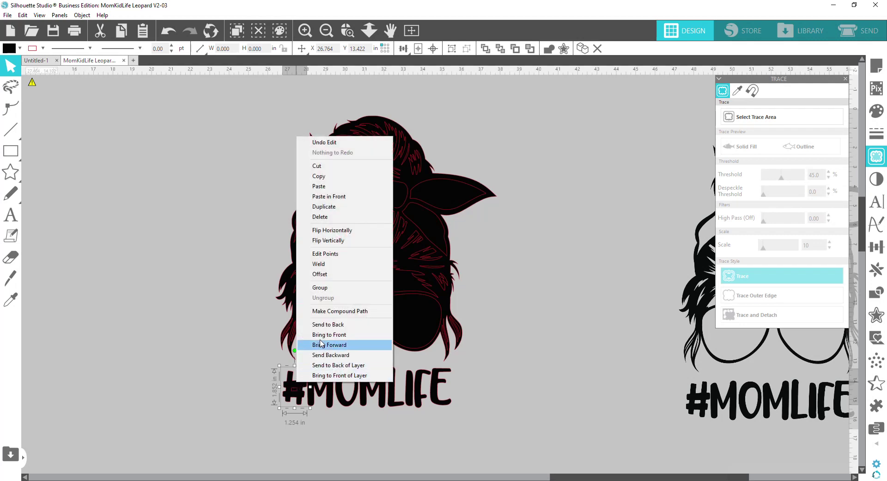
left_click(326, 314)
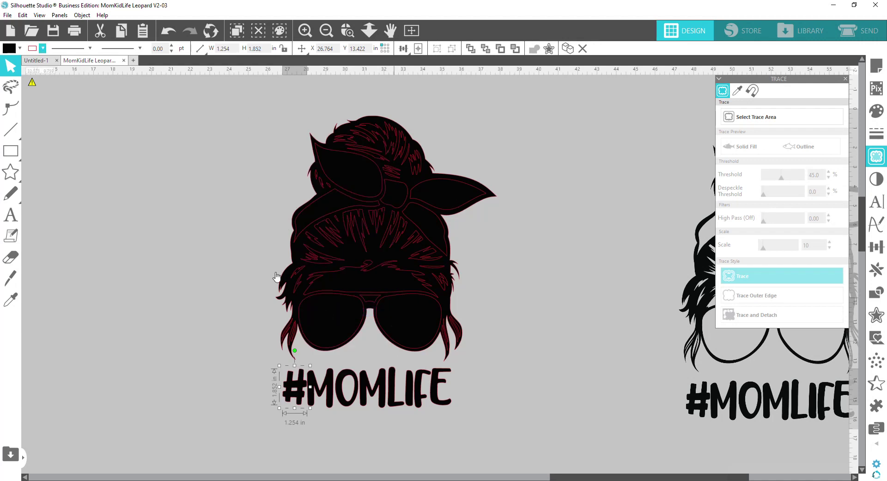
Fill the five bandana pieces of the left head with light green and group them.
left_click(361, 187)
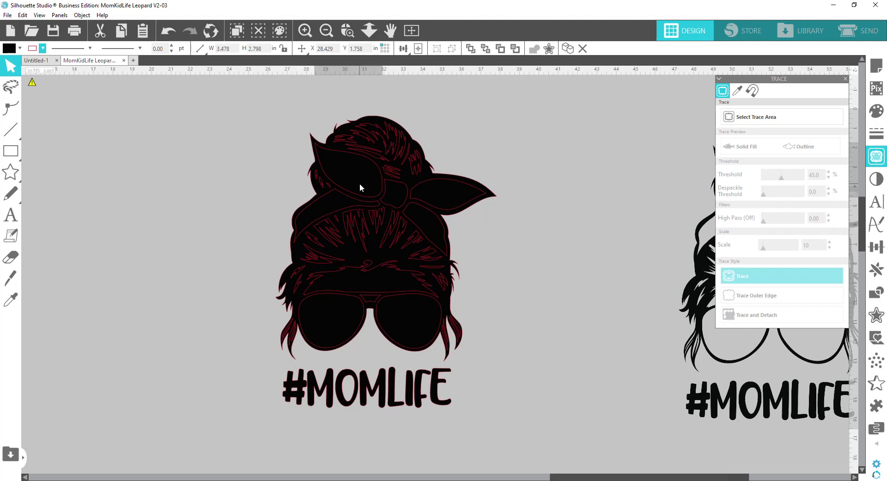
left_click(332, 208)
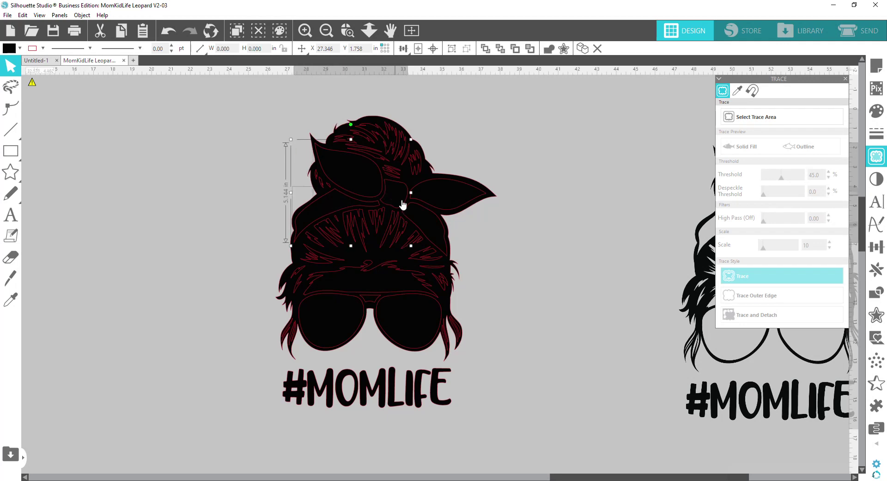
left_click(446, 200)
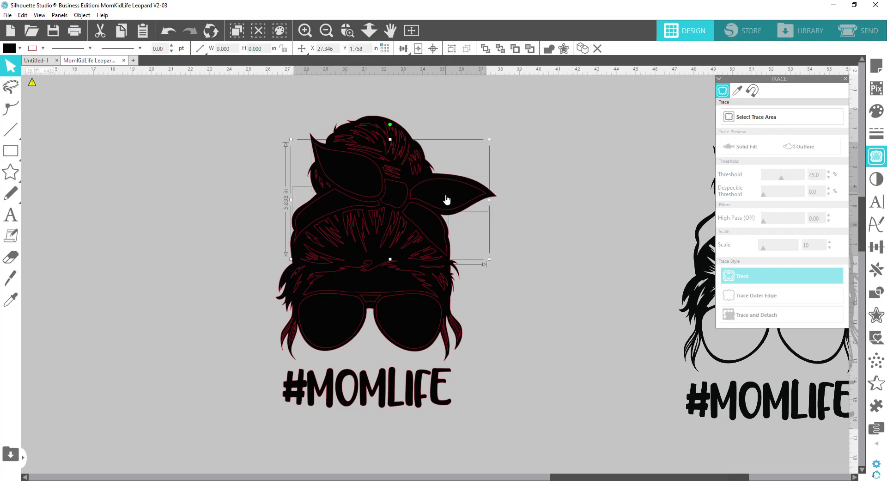
left_click(19, 48)
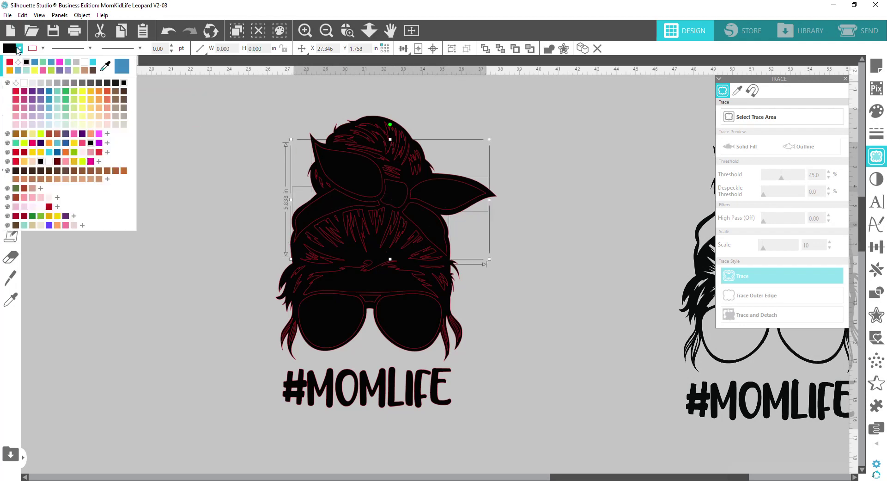
left_click(74, 107)
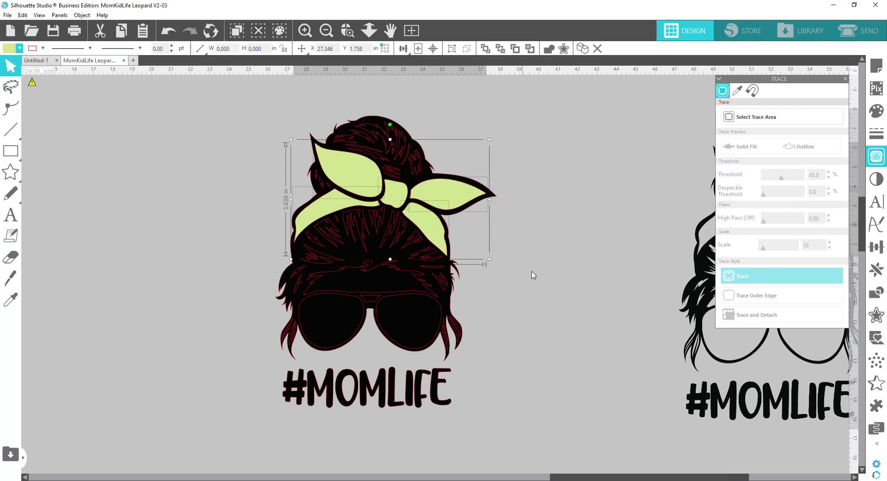
right_click(431, 192)
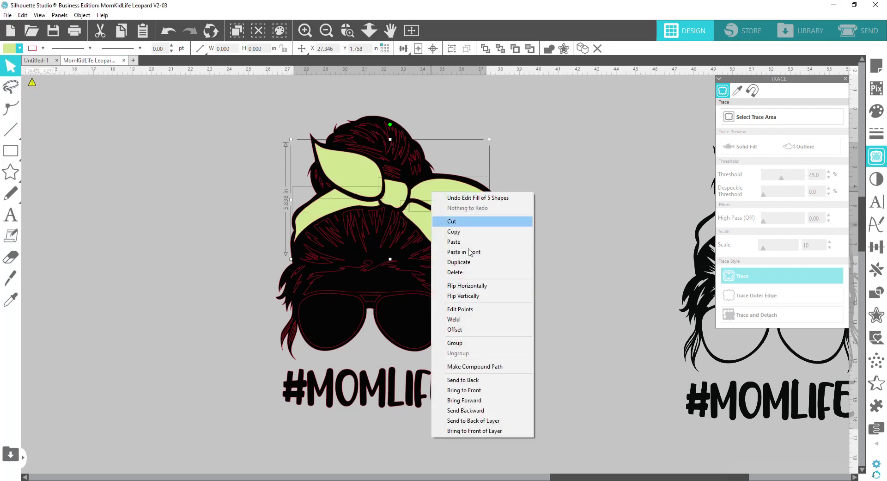
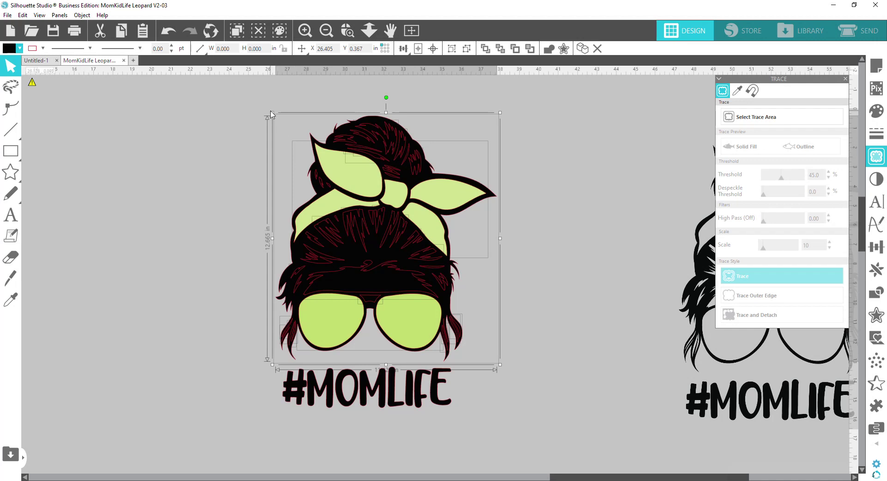
Make one compound path from the hair and outline pieces of the head and send it behind the bandana and lenses.
left_click_drag(271, 111, 496, 365)
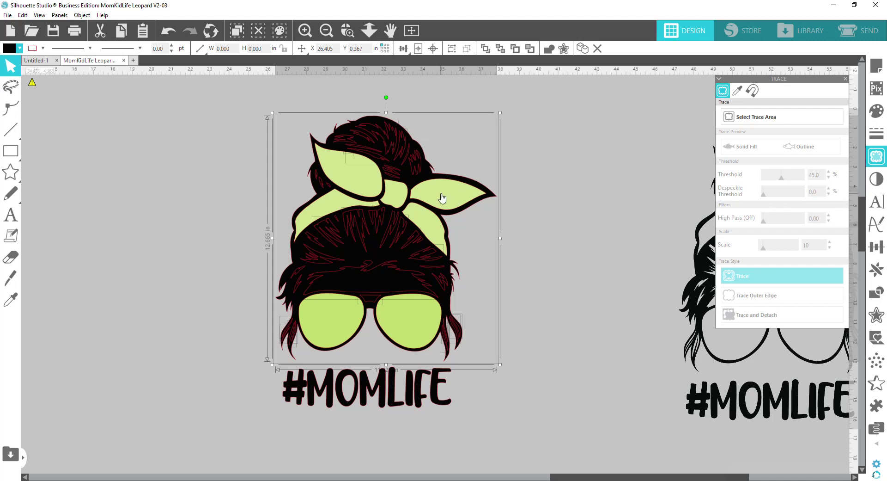
right_click(390, 260)
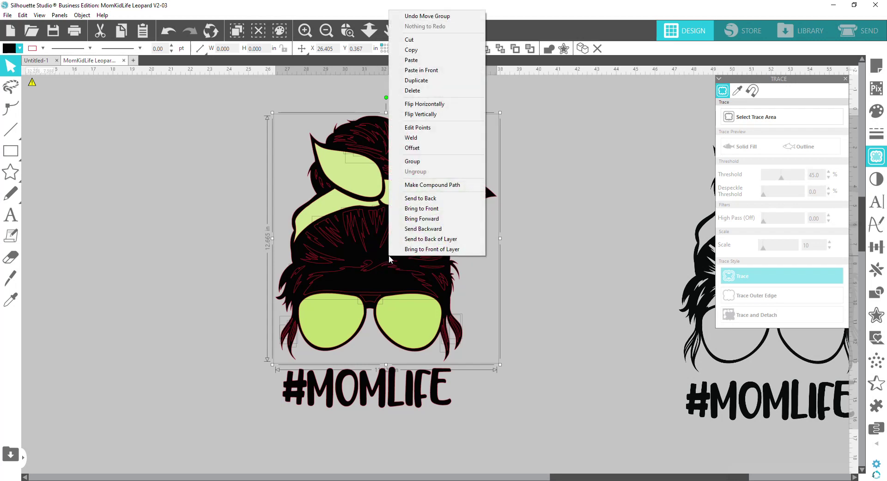
left_click(432, 185)
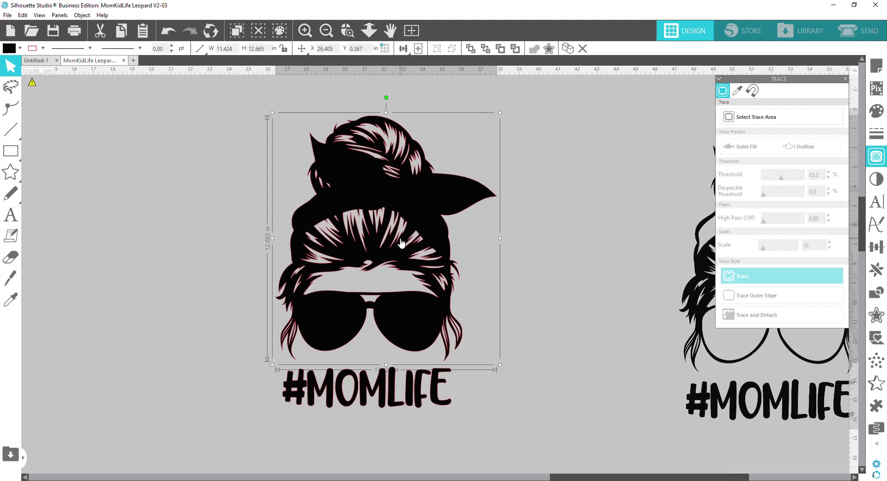
right_click(403, 210)
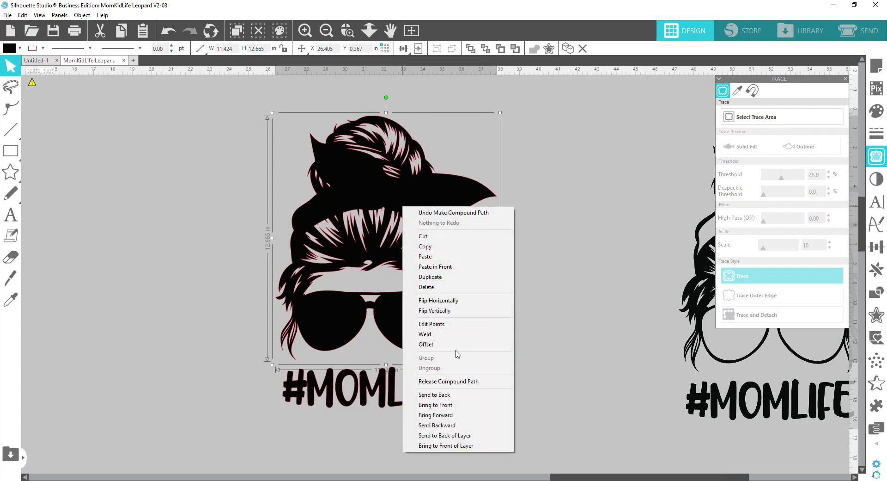
left_click(458, 395)
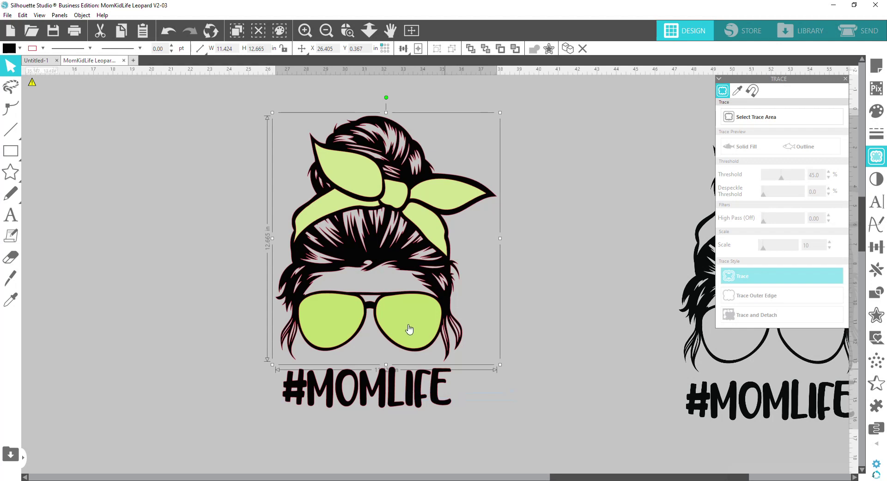
left_click(532, 276)
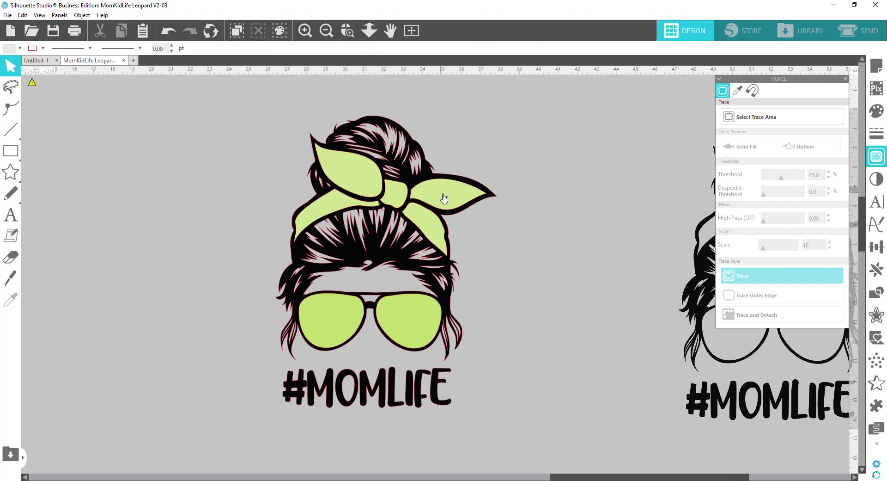
Fill the grouped bandana with the teal, green and dark grey argyle pattern.
left_click(354, 184)
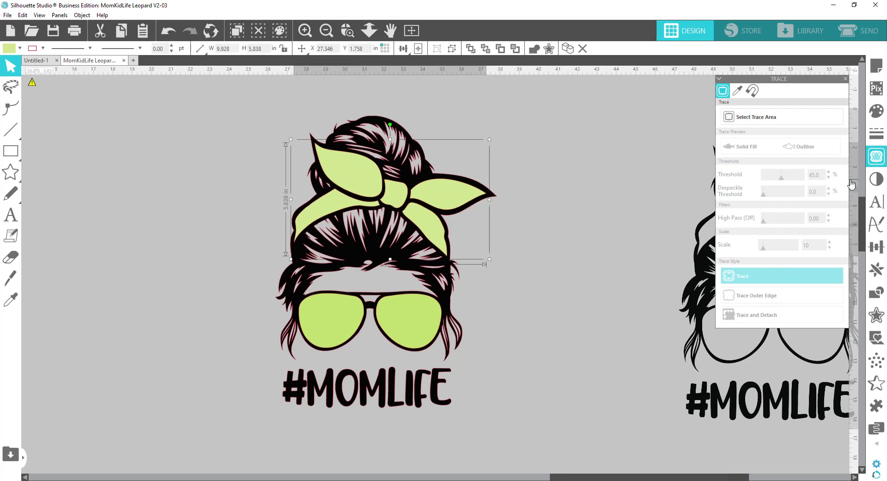
left_click(877, 113)
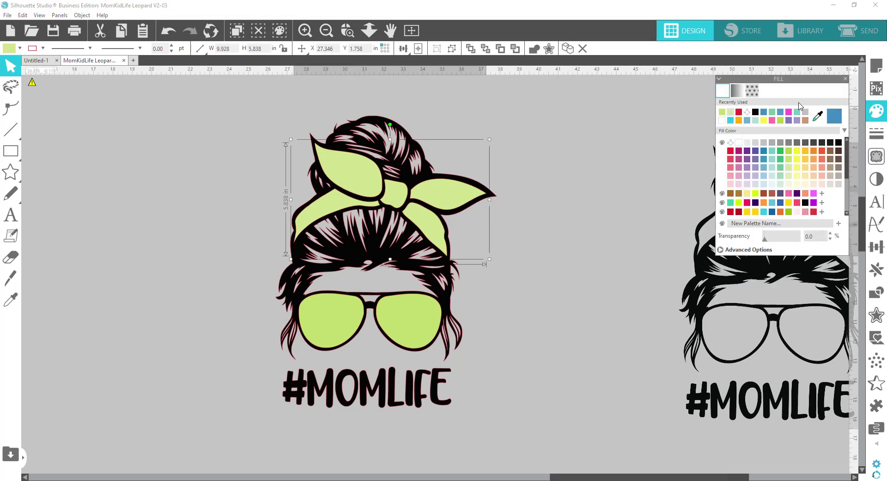
left_click(753, 91)
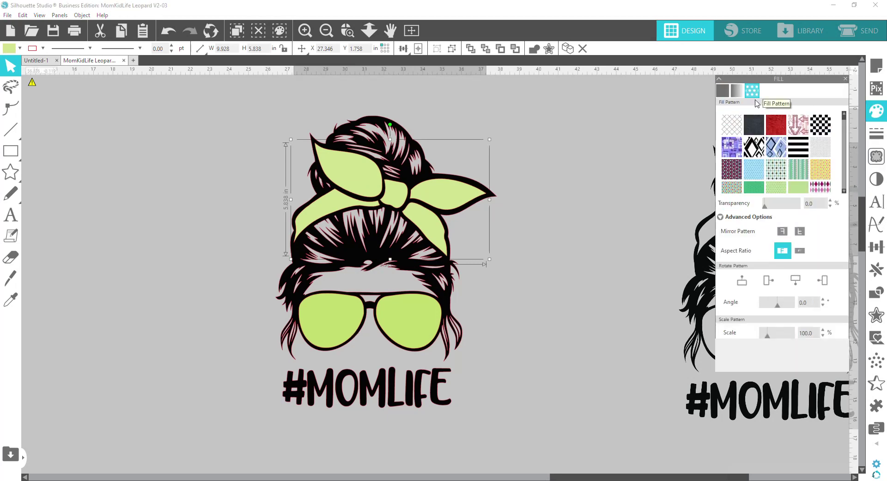
left_click(785, 176)
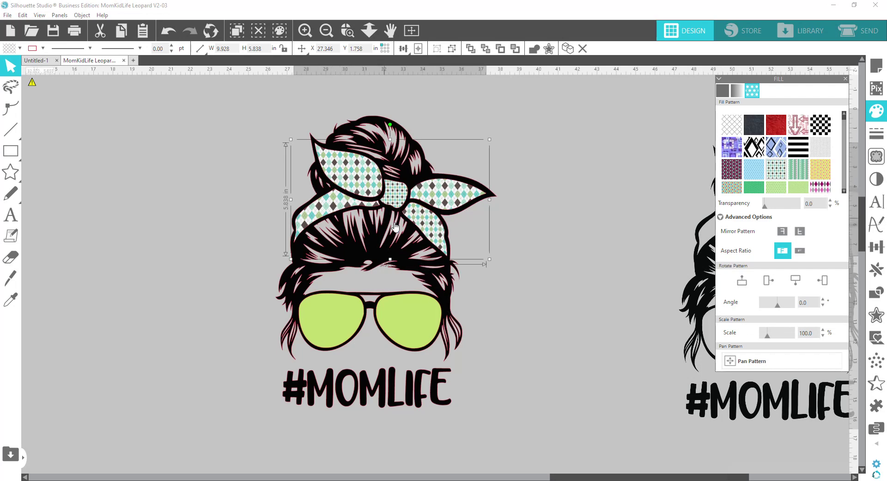
Make the bandana one compound path and reapply the argyle pattern across all its pieces.
right_click(434, 195)
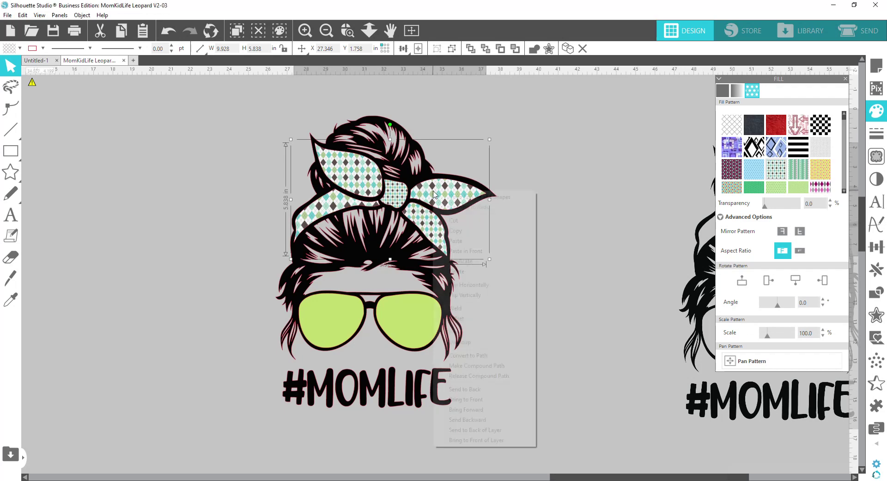
left_click(474, 370)
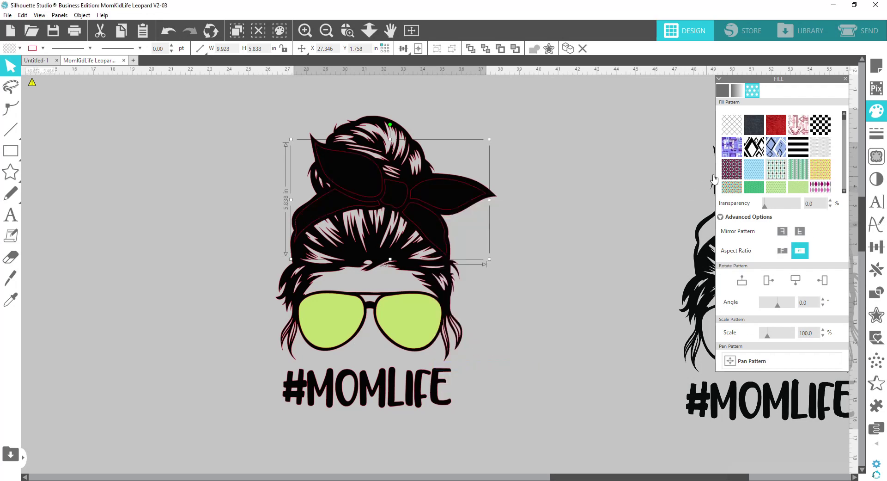
left_click(772, 169)
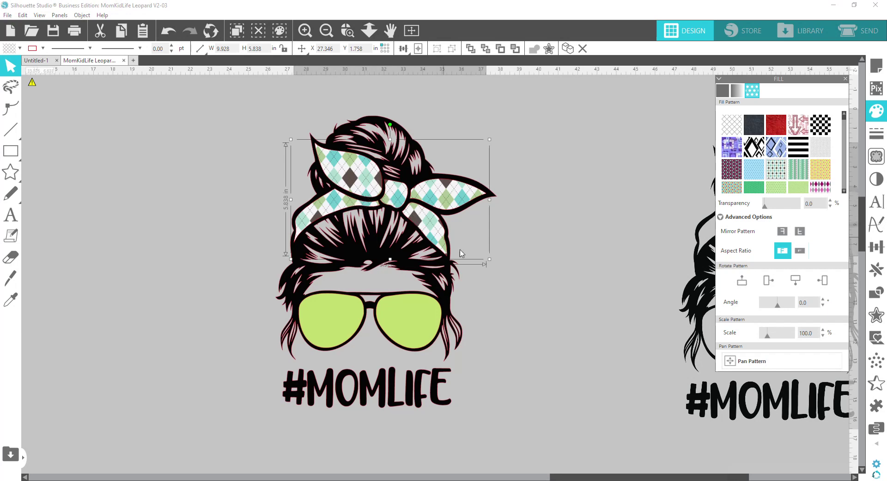
Fill both sunglasses lenses with the same argyle pattern as the bandana.
left_click(415, 337)
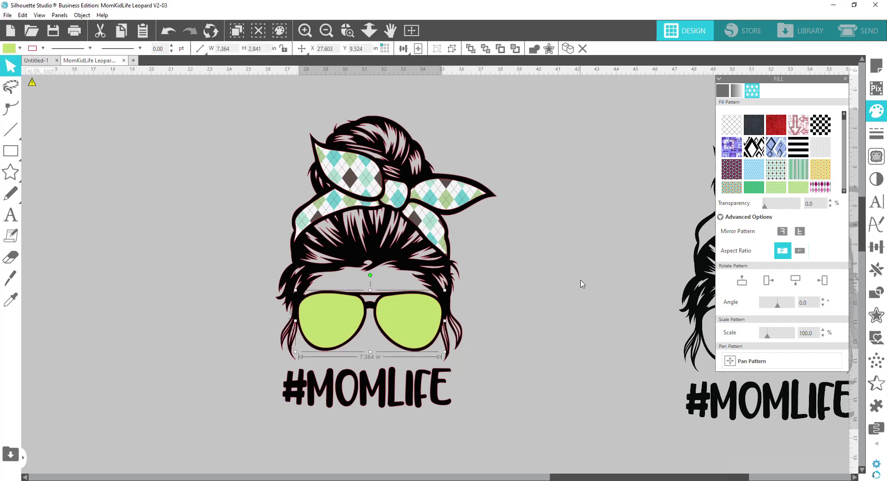
left_click(733, 177)
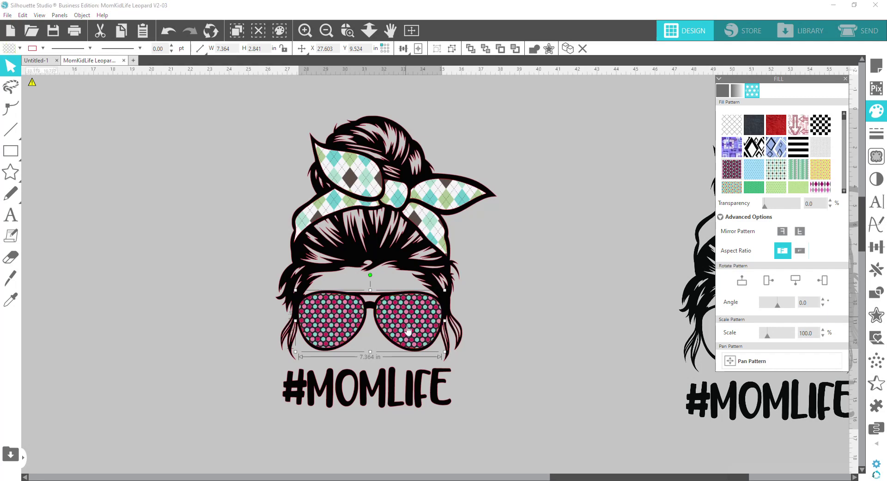
left_click(751, 177)
left_click(774, 174)
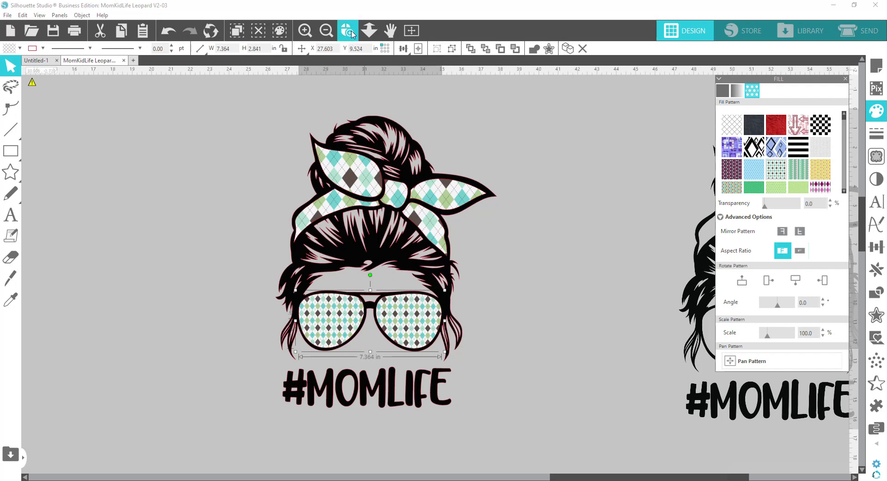
Move the colorful leopard-print image over the bandana and send it to the back, behind the head.
left_click(369, 31)
left_click_drag(370, 87, 362, 113)
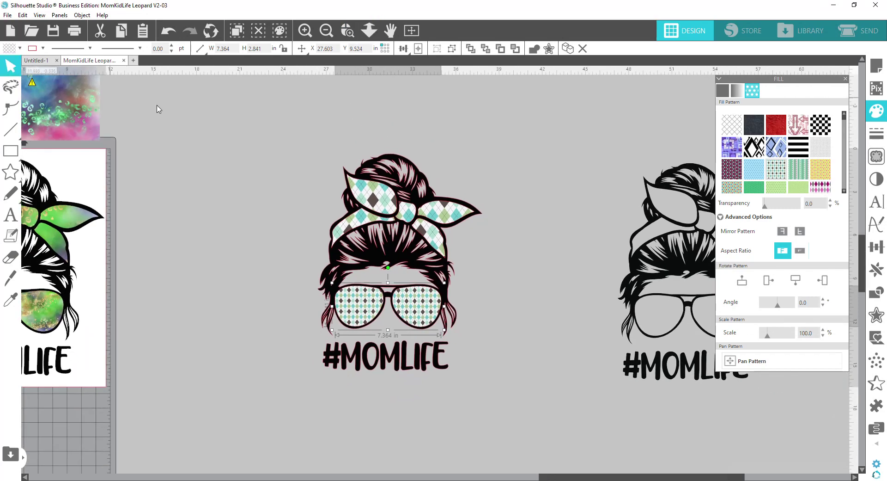
left_click_drag(157, 109, 391, 205)
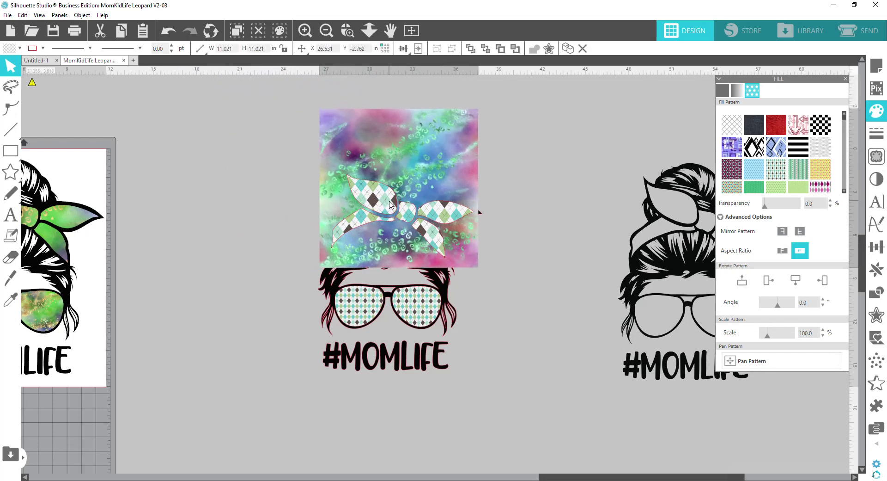
right_click(401, 150)
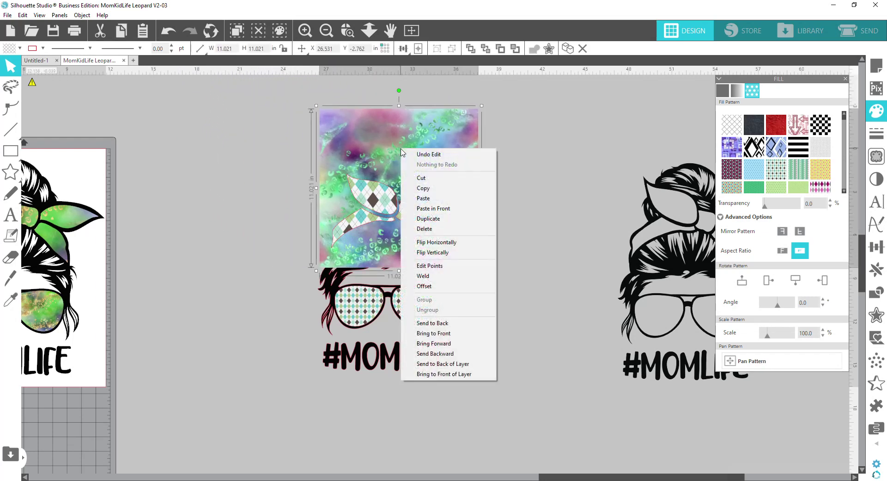
left_click(450, 325)
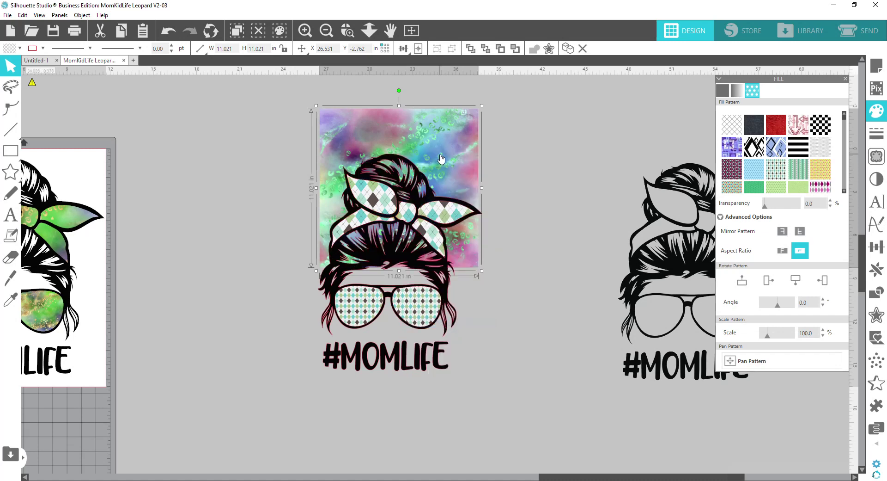
key("ctrl+z")
right_click(432, 167)
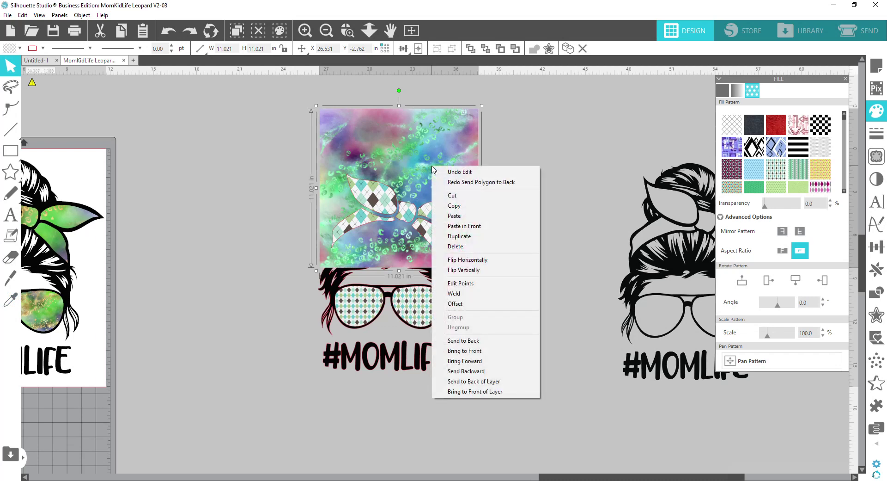
left_click(474, 342)
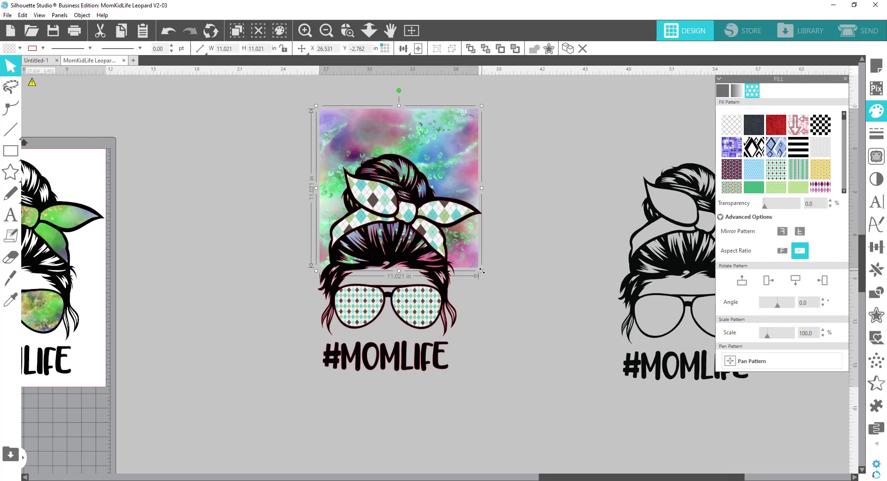
Enlarge the leopard-print image to about 11.57 in square so it extends beyond the bandana on all sides.
left_click_drag(478, 276, 486, 284)
left_click(346, 31)
left_click_drag(314, 142, 501, 277)
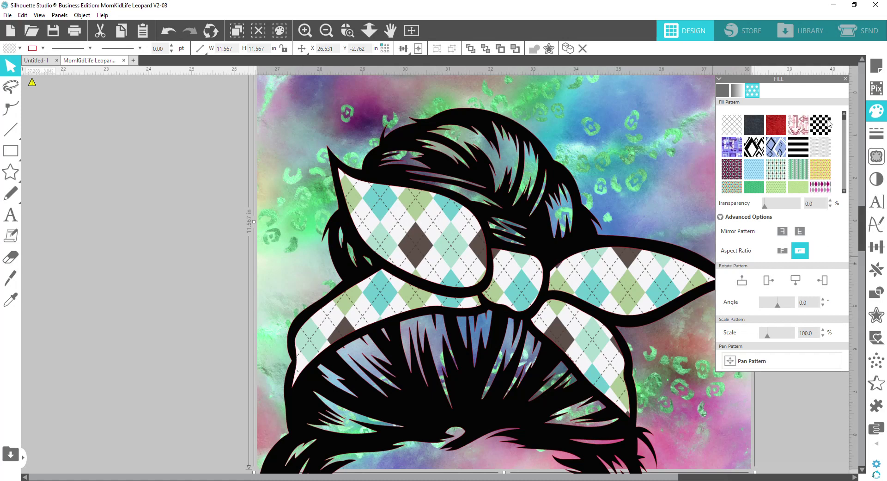
left_click(846, 79)
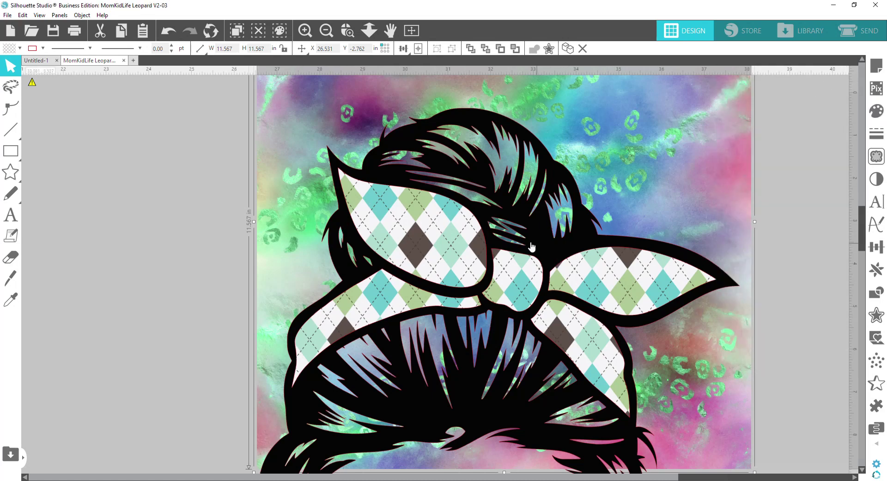
Duplicate the leopard-print image and move the copy left, clear of the head design.
right_click(652, 131)
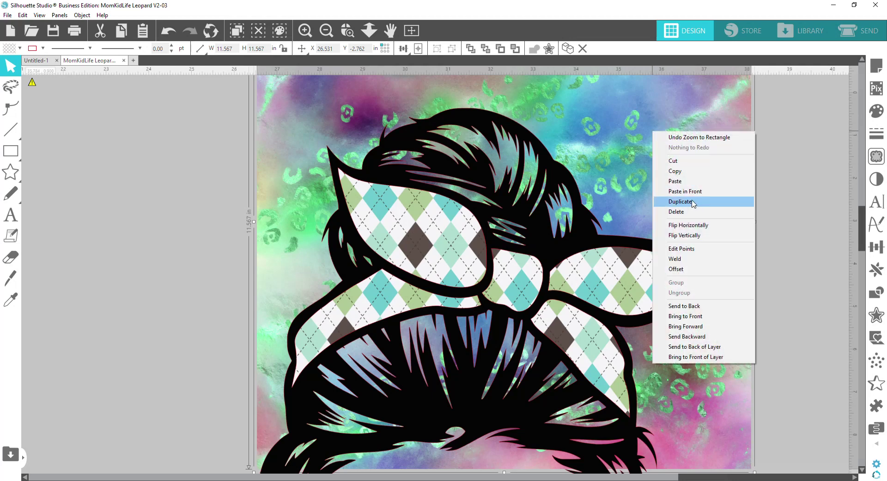
left_click(691, 202)
left_click_drag(693, 245, 111, 208)
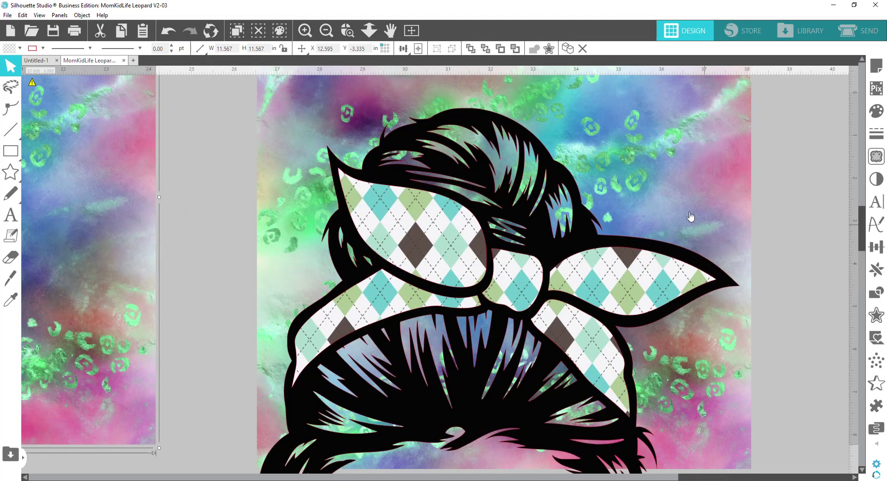
Crop the colorful leopard-print image to the bandana shape and group the resulting bandana pieces.
left_click(621, 286)
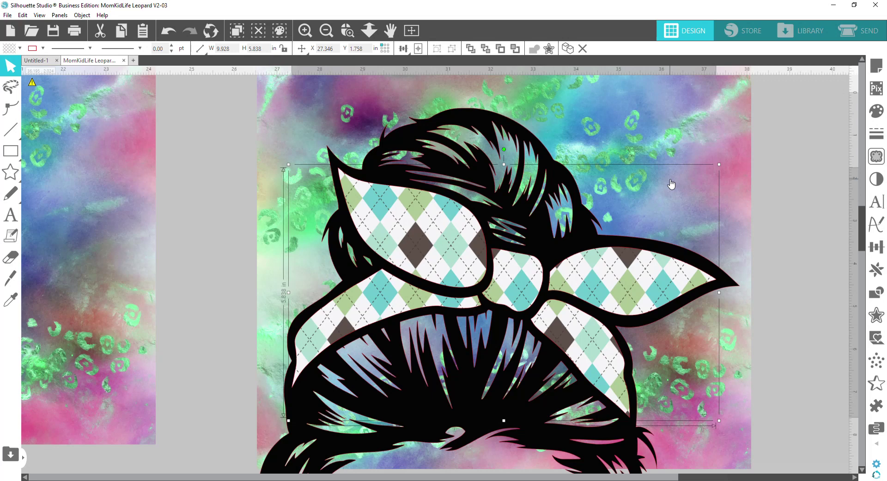
left_click(675, 136)
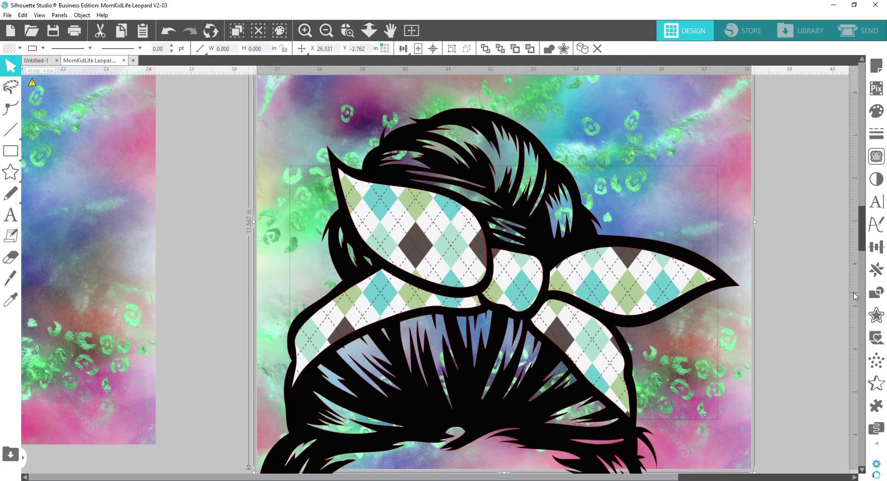
left_click(876, 296)
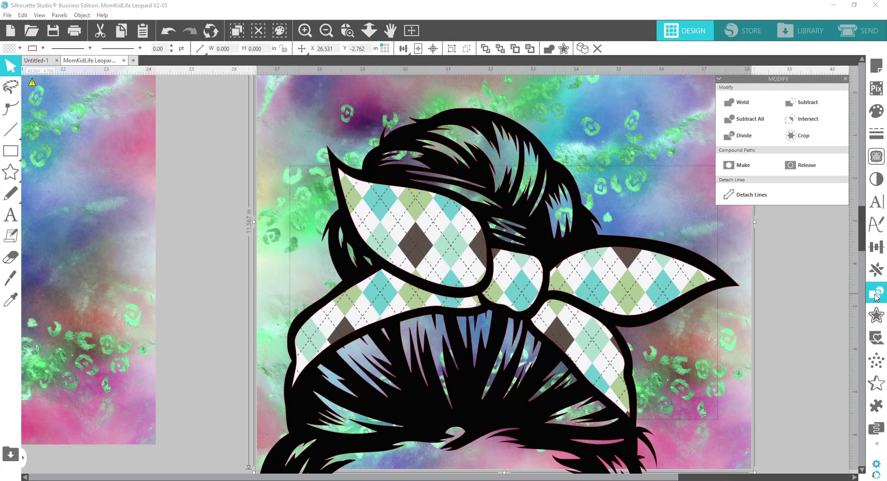
left_click(800, 135)
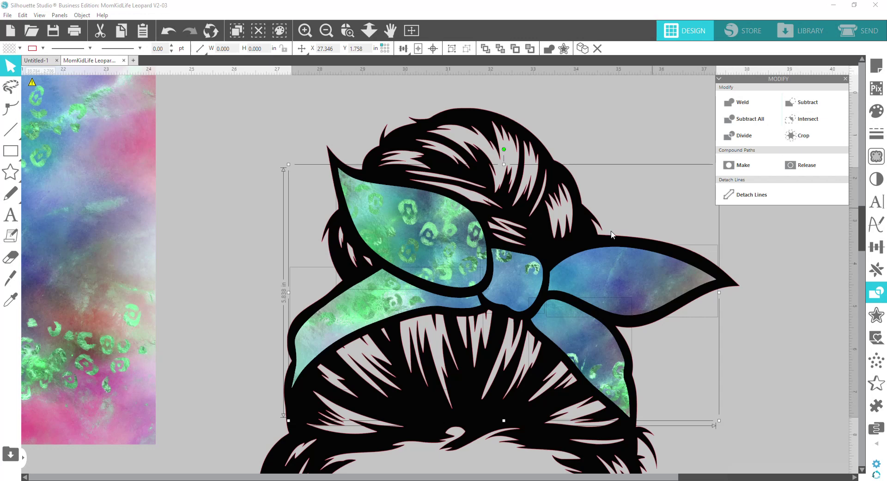
right_click(594, 278)
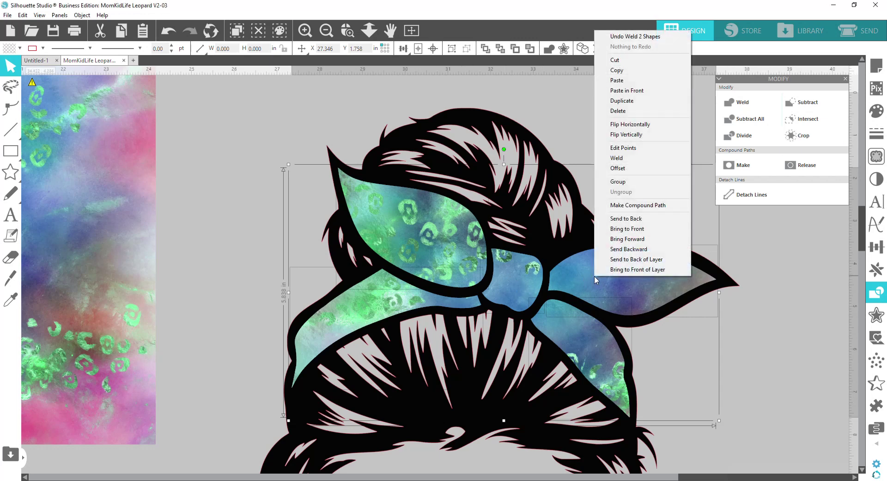
left_click(629, 182)
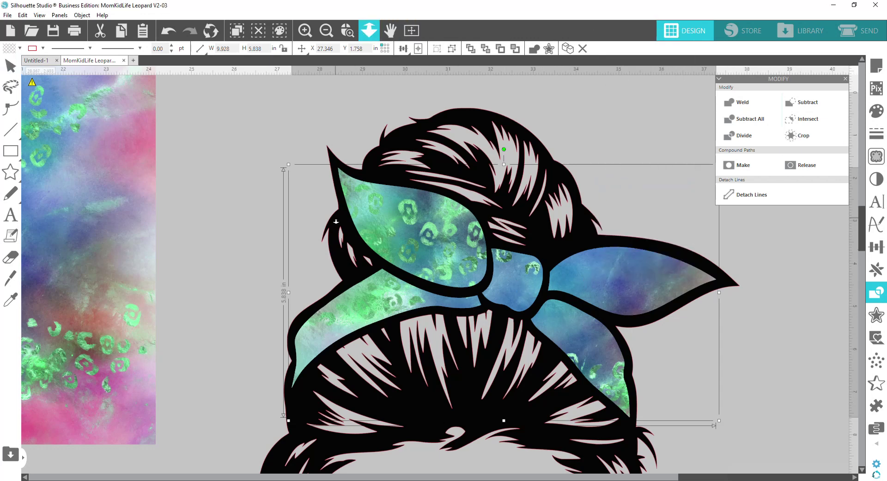
Move the duplicate leopard-print image over the sunglasses and send it to the back, behind the head design.
left_click(369, 31)
left_click_drag(282, 240, 481, 347)
right_click(480, 348)
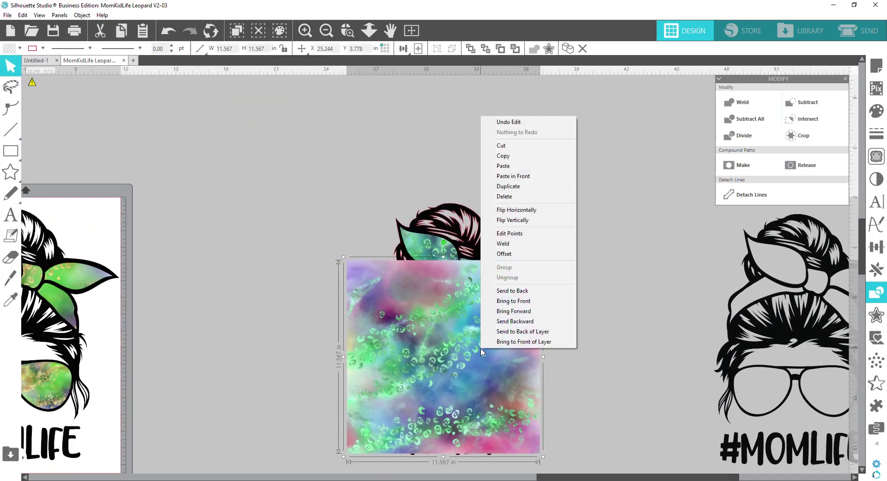
left_click(512, 290)
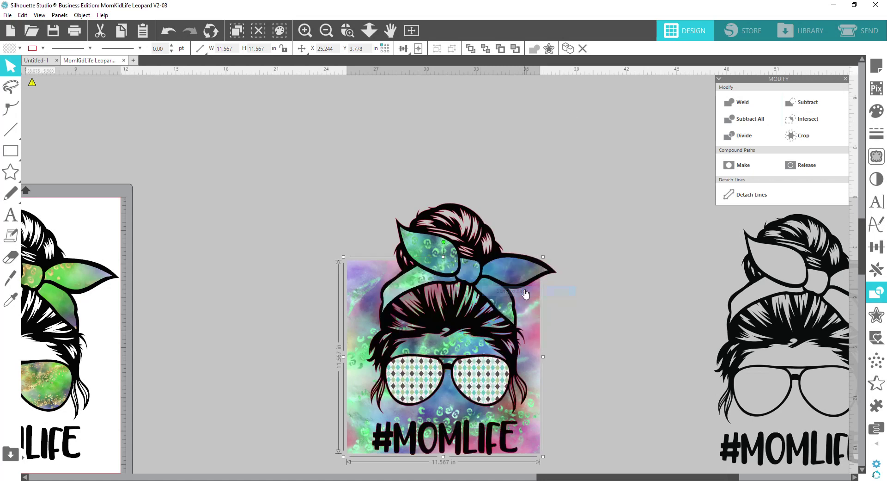
Crop the duplicate leopard-print image to the two sunglasses lenses.
left_click(347, 32)
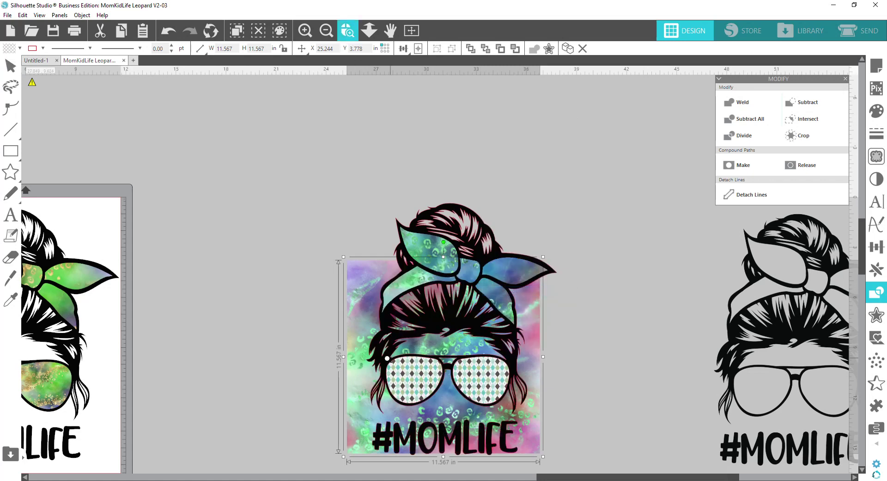
left_click_drag(368, 351, 556, 435)
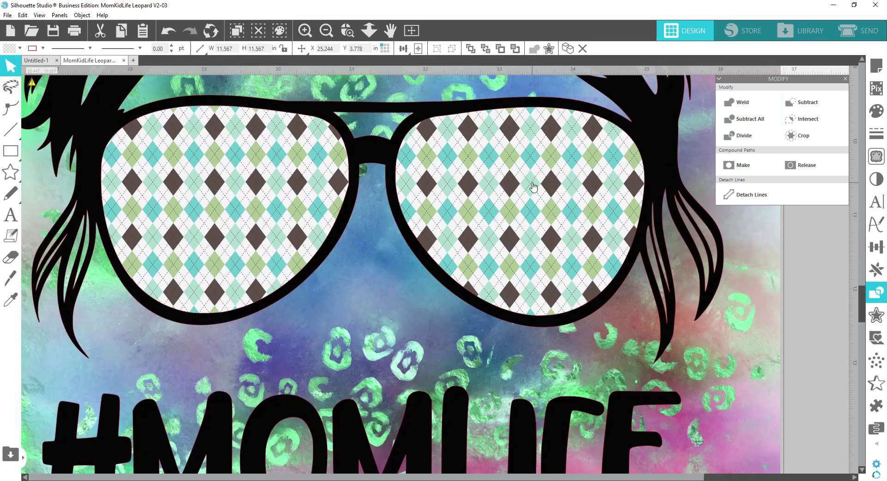
left_click(533, 187)
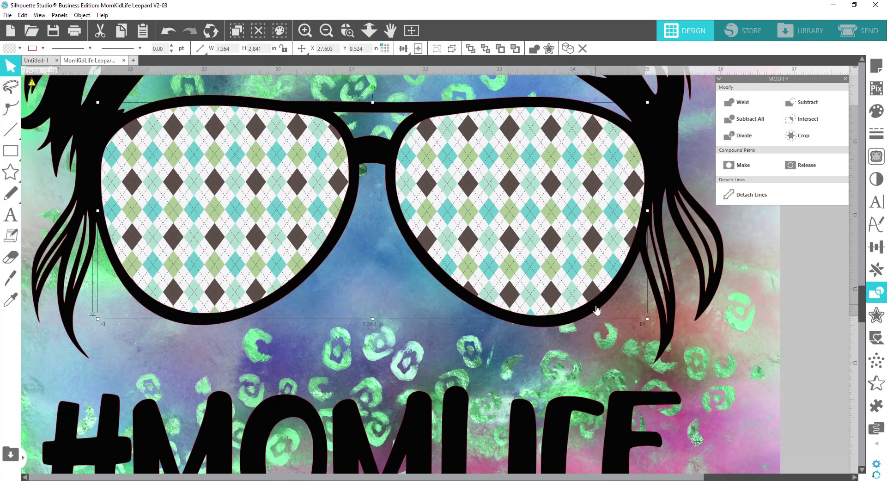
left_click(739, 331)
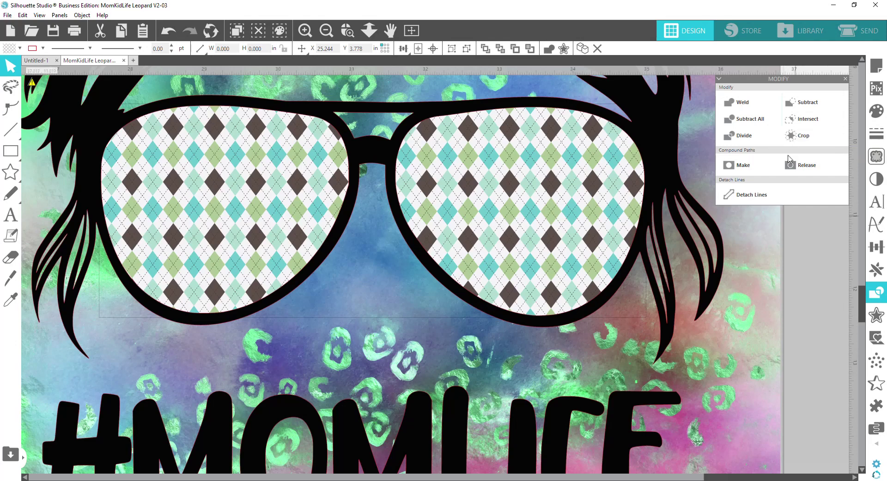
left_click(802, 139)
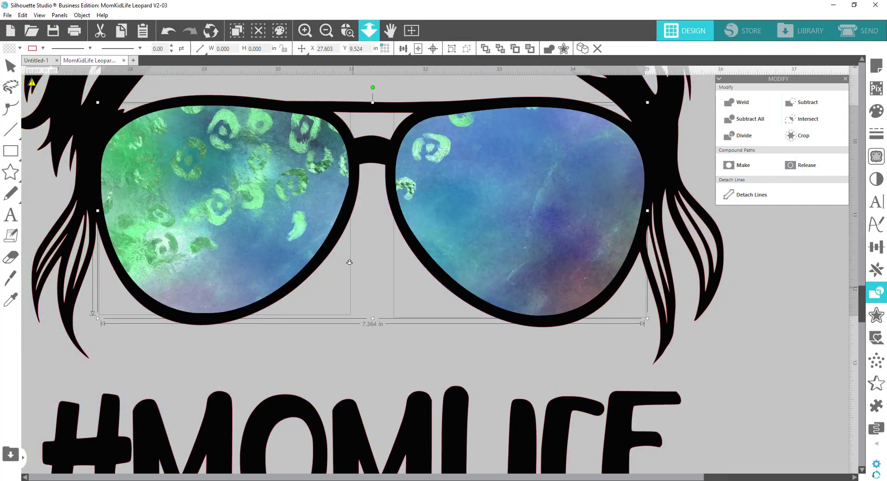
scroll(349, 262, "down", 5)
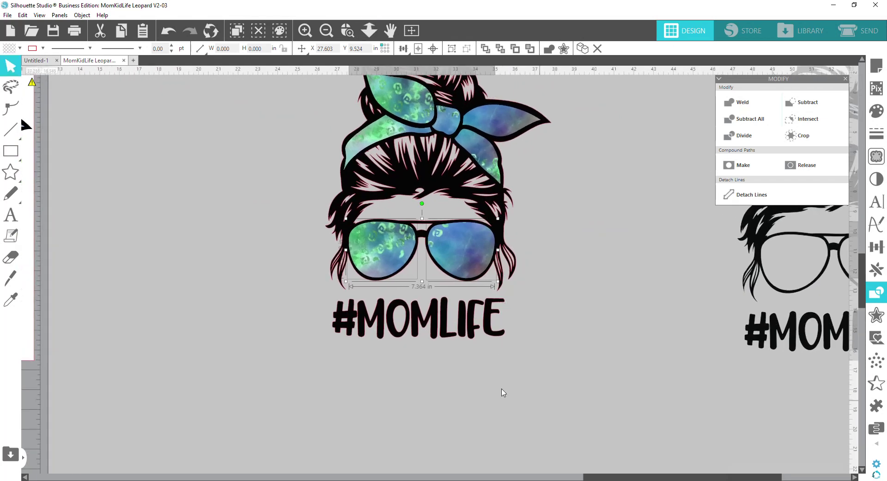
left_click(460, 385)
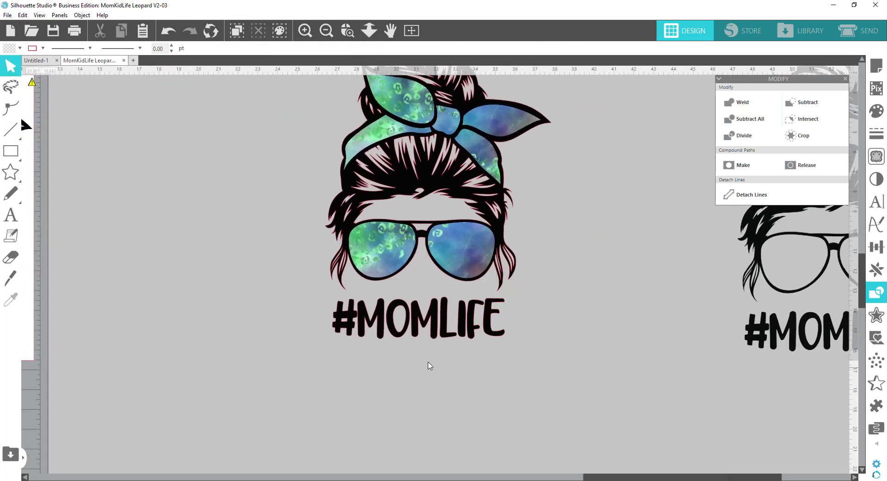
Fill the MOMLIFE letters, without the hashtag, with the leopard print sampled from the sunglasses lens.
left_click(380, 336)
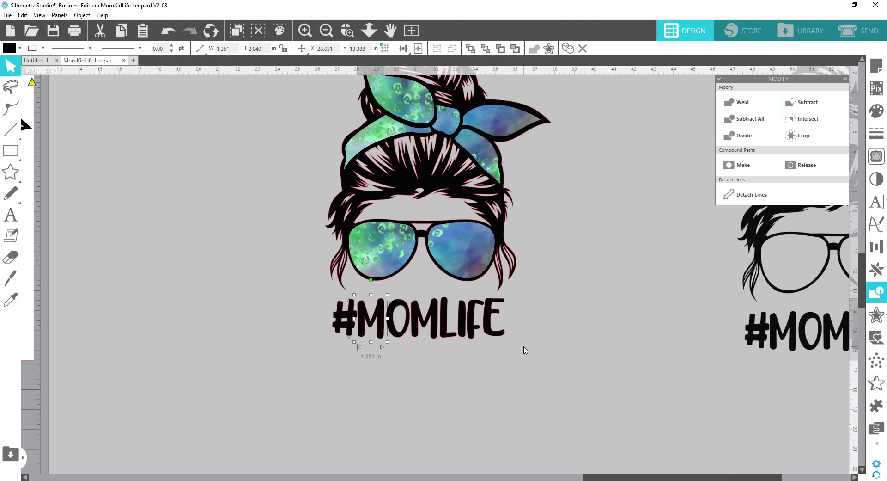
left_click_drag(549, 353, 365, 326)
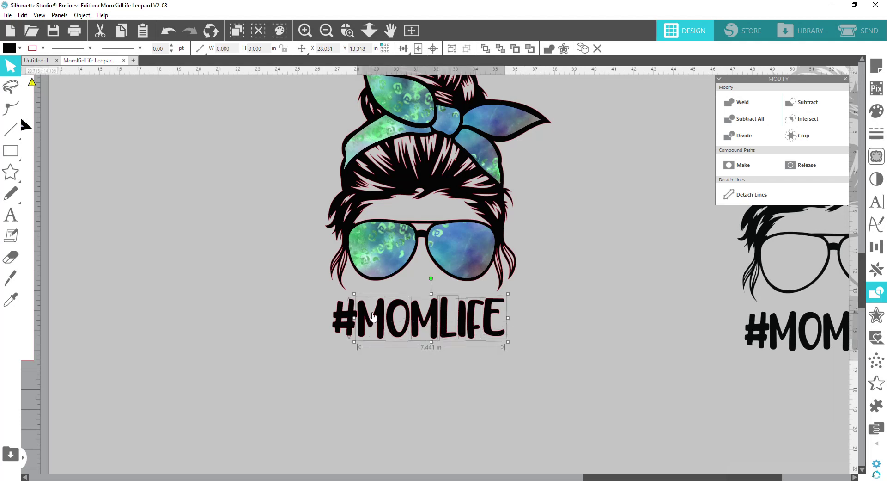
left_click(11, 299)
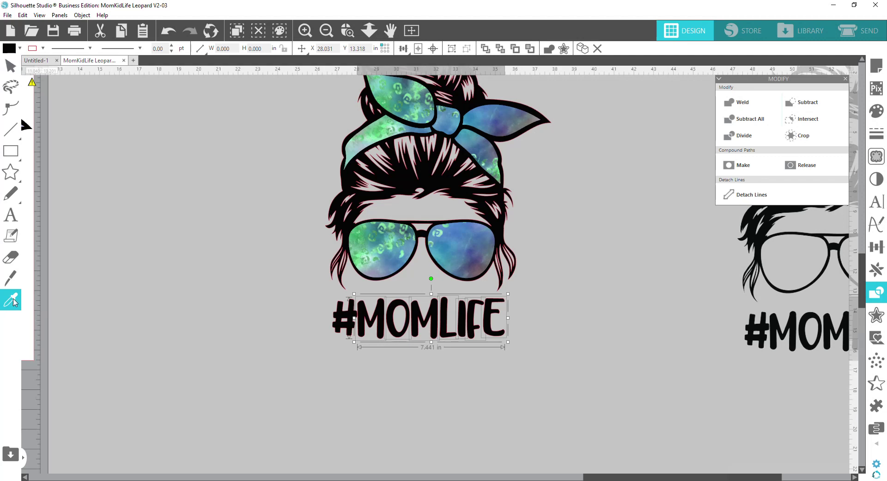
left_click(467, 250)
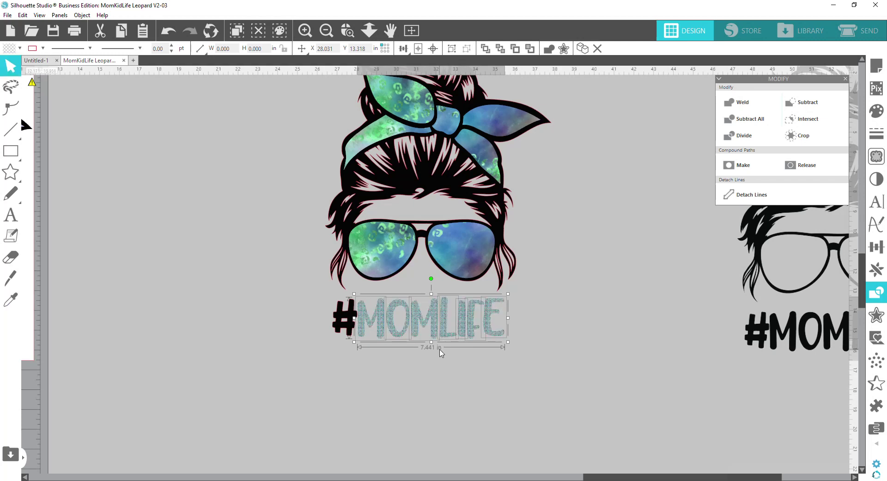
Combine the MOMLIFE letters into a single compound path, leaving out the hashtag.
right_click(476, 335)
left_click(499, 250)
left_click(445, 326)
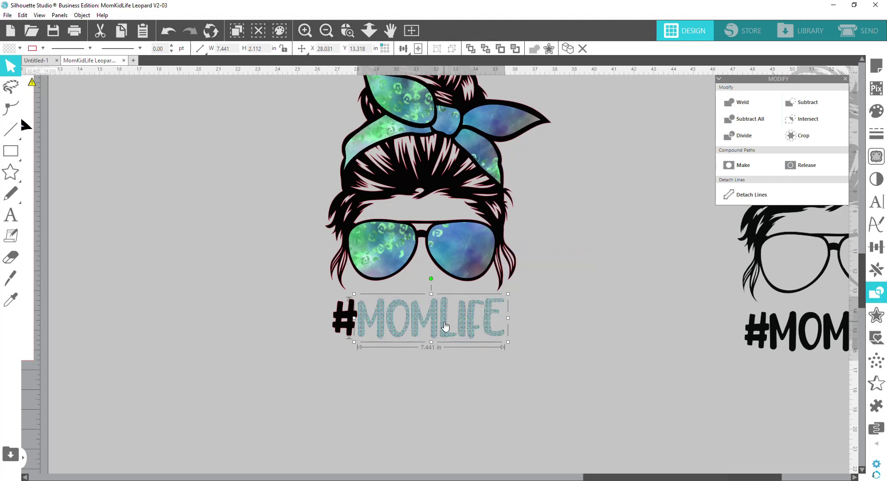
Set the leopard-print pattern fill of the MOMLIFE lettering to maintain its aspect ratio.
left_click(14, 300)
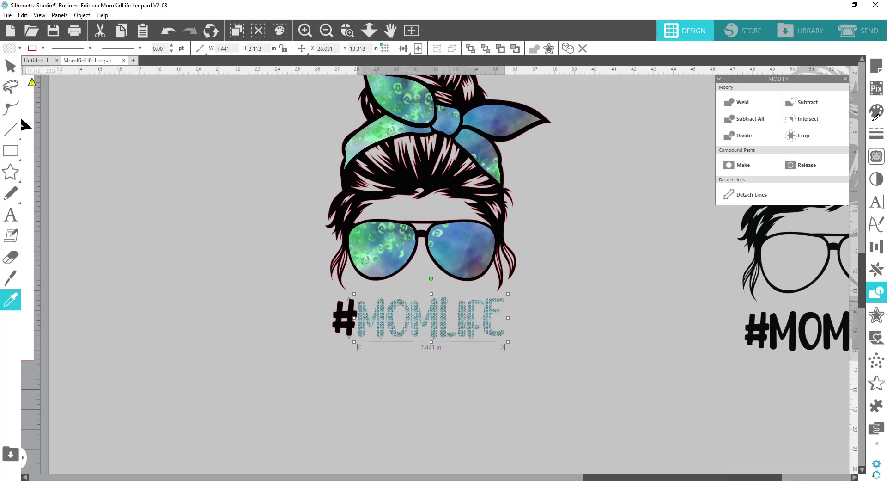
left_click(519, 310)
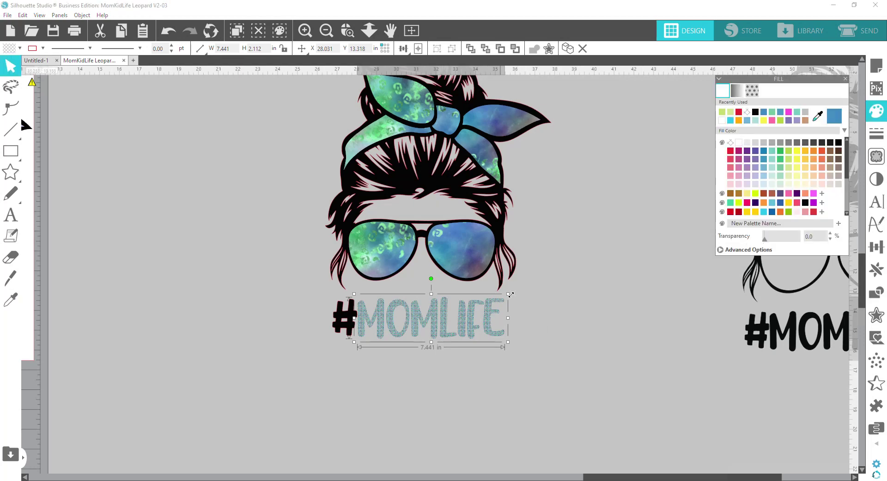
left_click(752, 91)
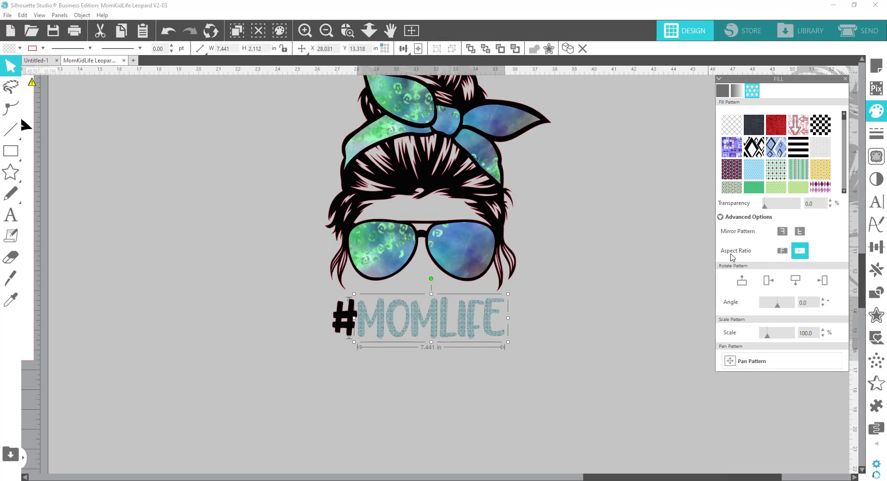
left_click(785, 254)
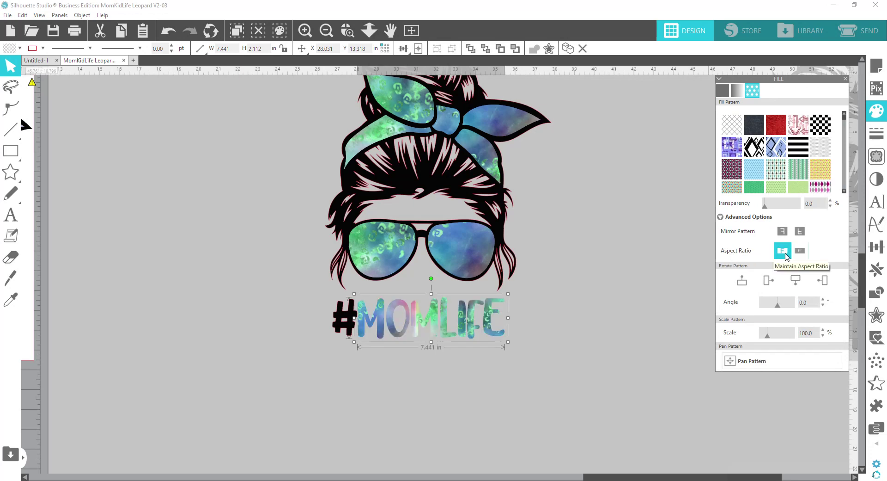
Pan the leopard-print pattern to the right inside the MOMLIFE lettering.
left_click(751, 361)
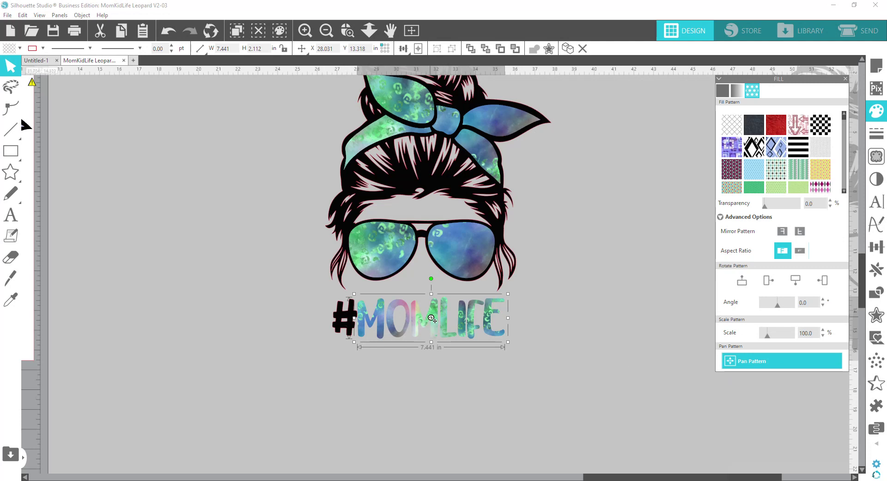
left_click_drag(429, 324, 493, 335)
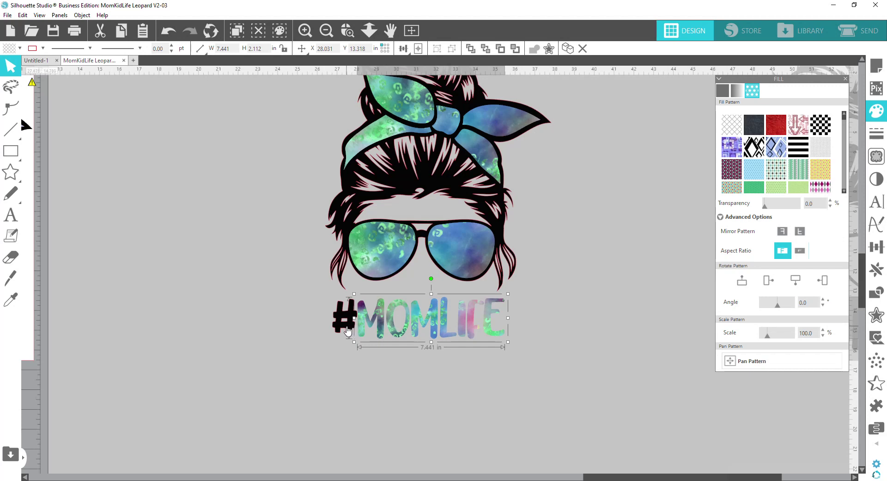
scroll(359, 356, "up", 2)
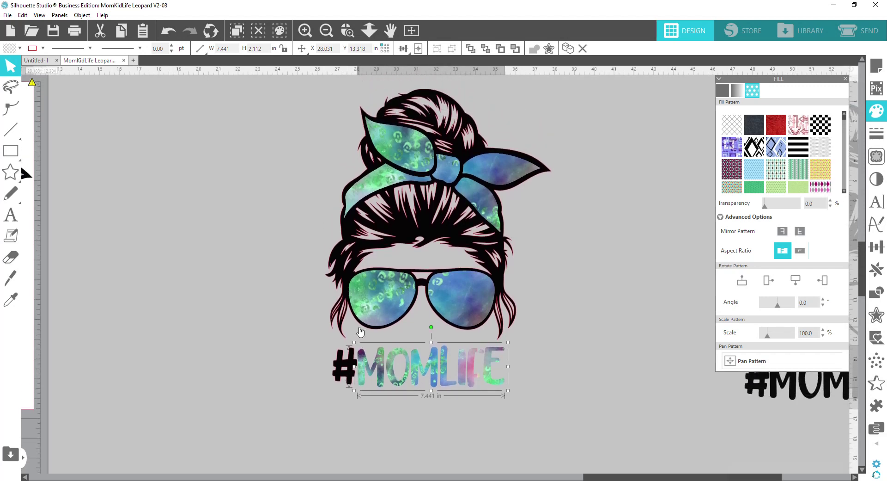